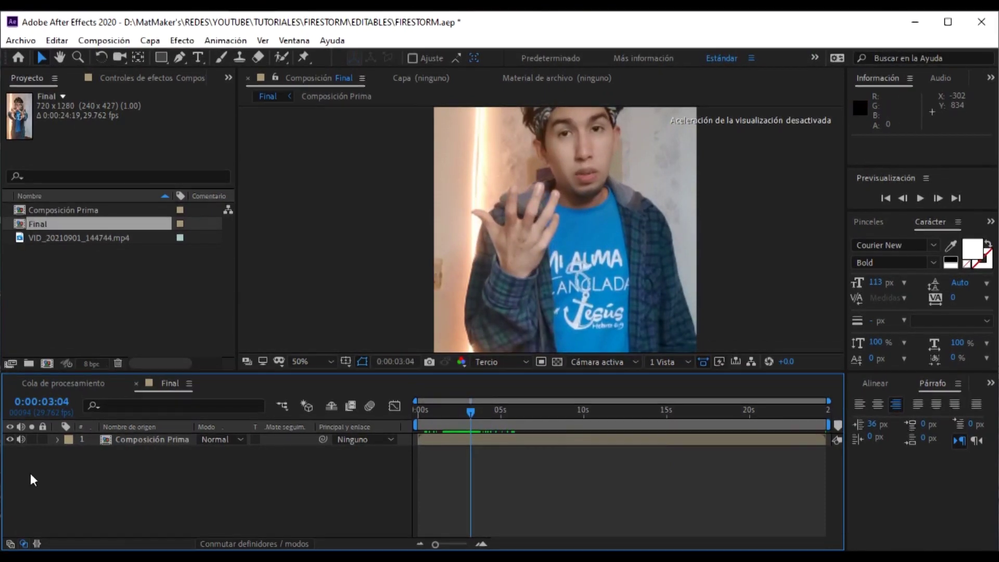
# Hide and mute the Composición Prima layer in the Final composition
pyautogui.click(10, 439)
pyautogui.click(19, 439)
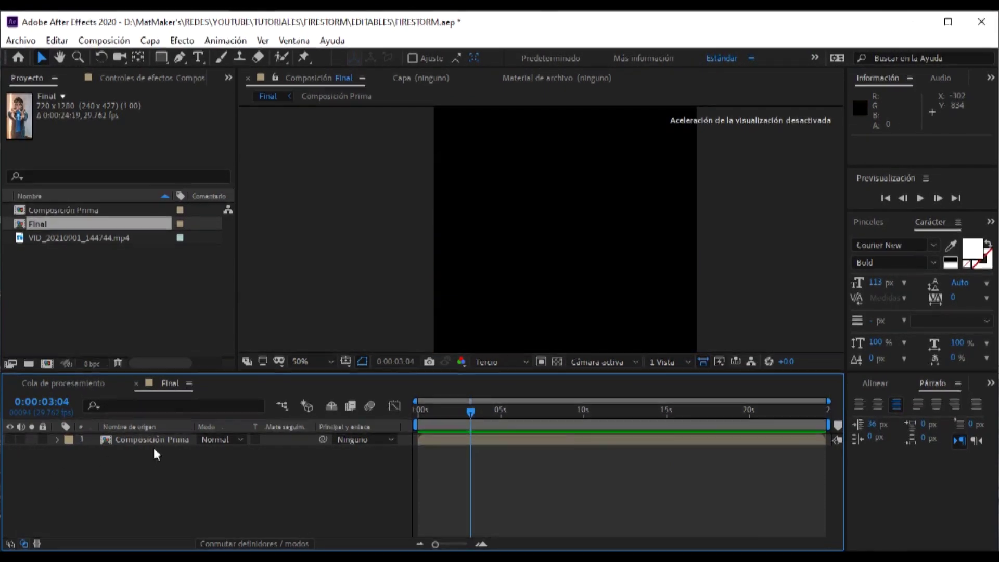
pyautogui.click(165, 441)
# Create a new 720 x 1280 px solid layer in black (000000) above Composición Prima
pyautogui.rightClick(330, 456)
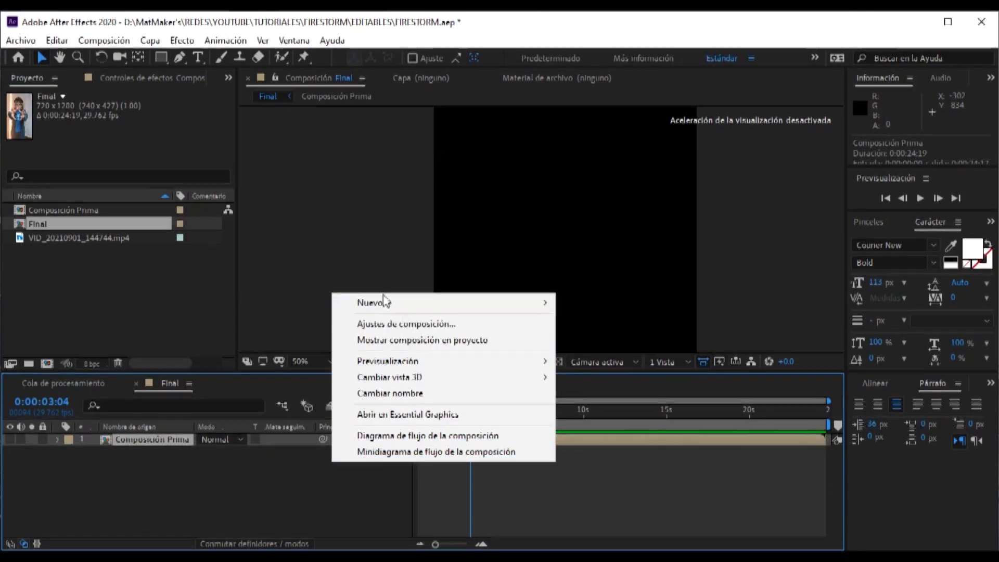
pyautogui.moveTo(382, 302)
pyautogui.click(611, 339)
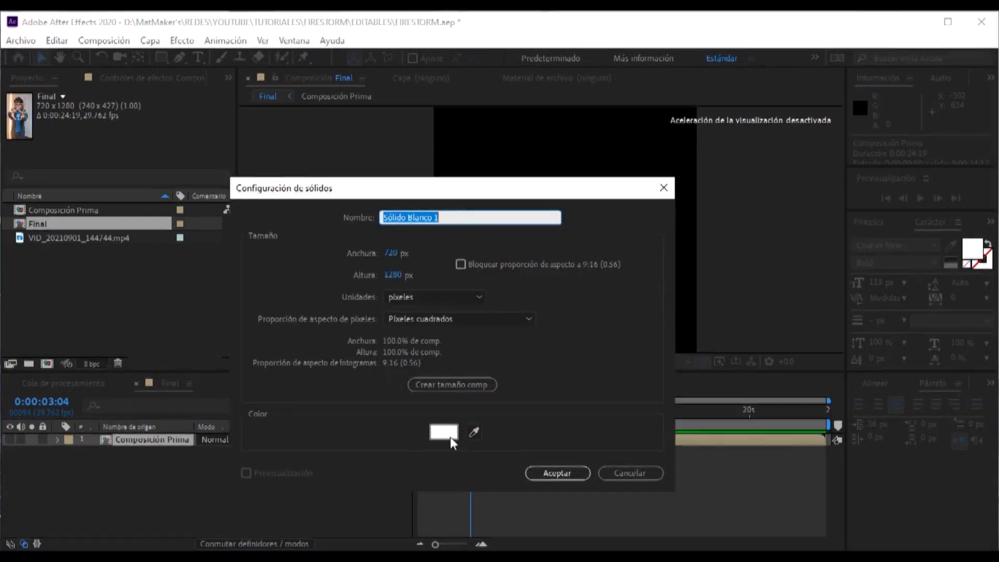
pyautogui.click(447, 434)
pyautogui.write('000000')
pyautogui.click(745, 292)
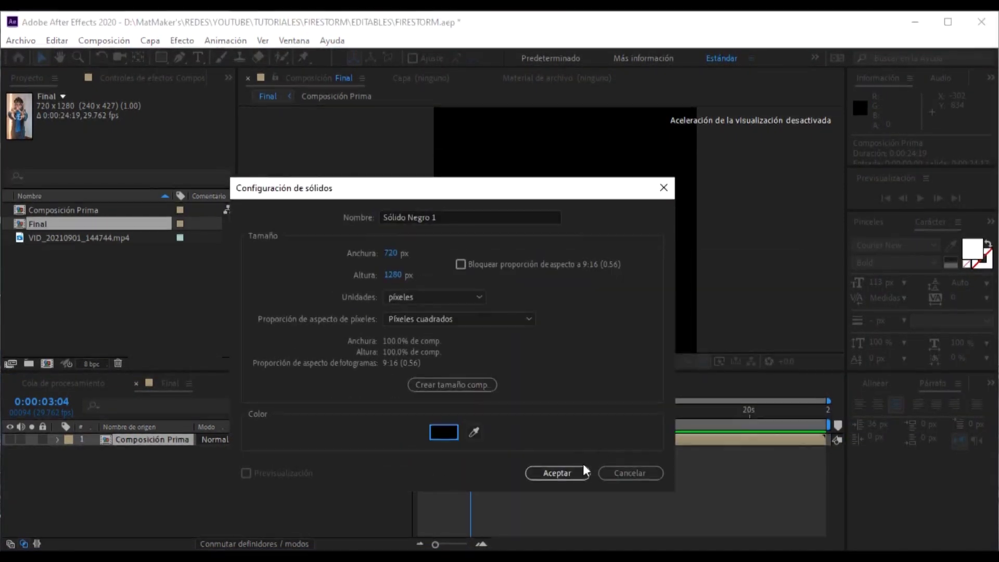
pyautogui.click(575, 469)
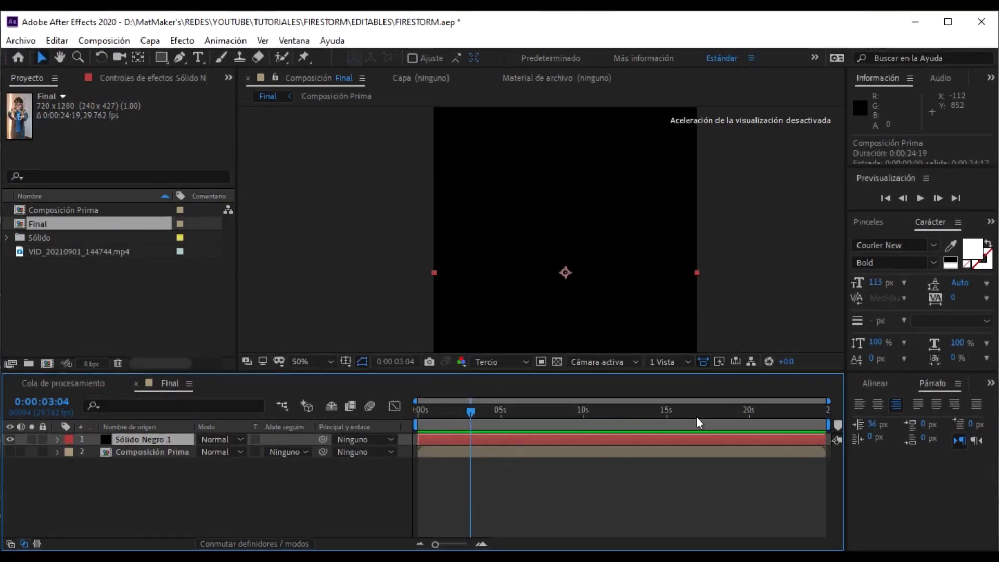
# Find the CC Particle World effect by searching for "part" and apply it to the black solid
pyautogui.click(992, 245)
pyautogui.click(903, 236)
pyautogui.write('part')
pyautogui.scroll(-3, 895, 334)
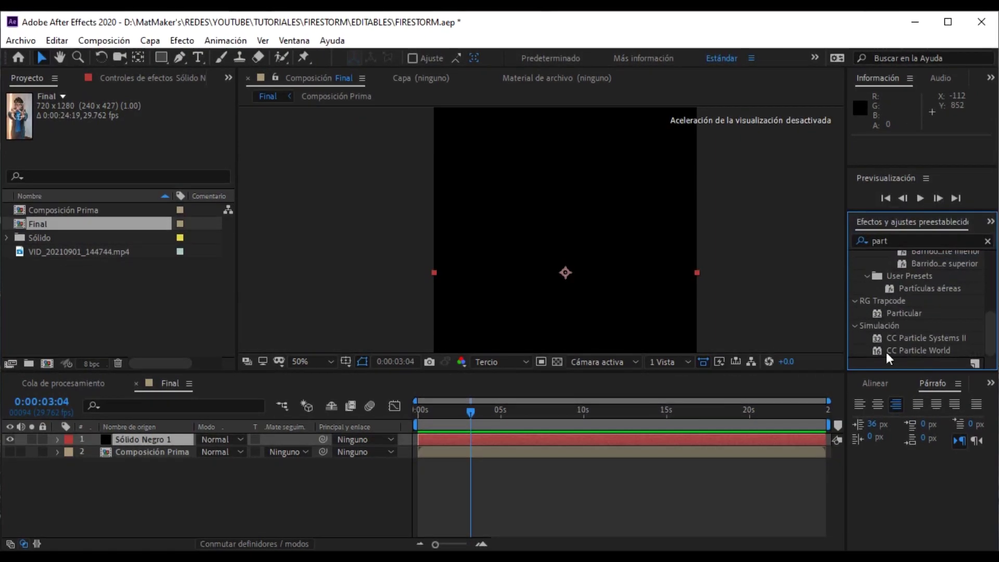
pyautogui.moveTo(934, 352); pyautogui.dragTo(140, 441)
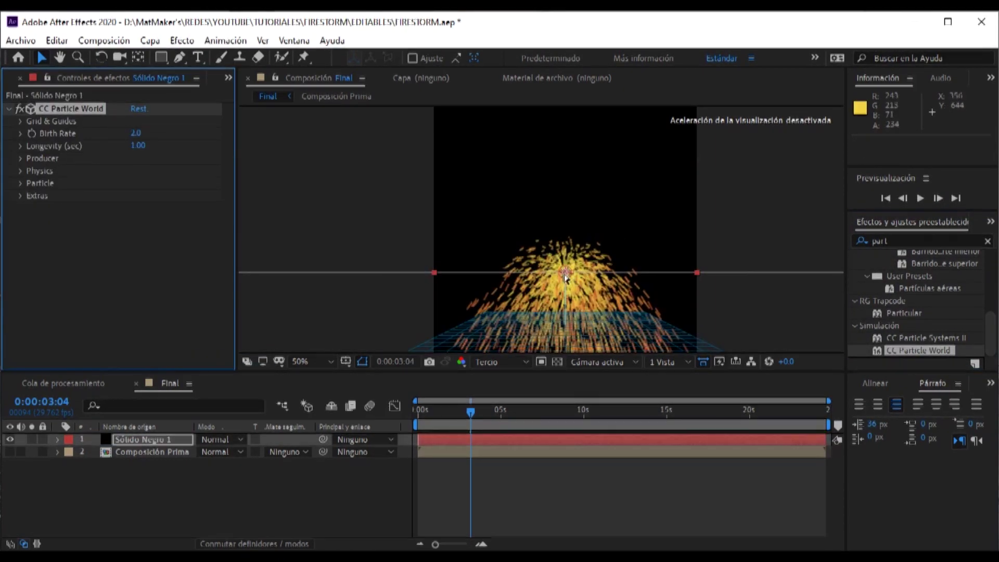
# Set the Physics animation of CC Particle World to Fire and check the particles at about 2 seconds
pyautogui.moveTo(591, 313); pyautogui.dragTo(594, 274)
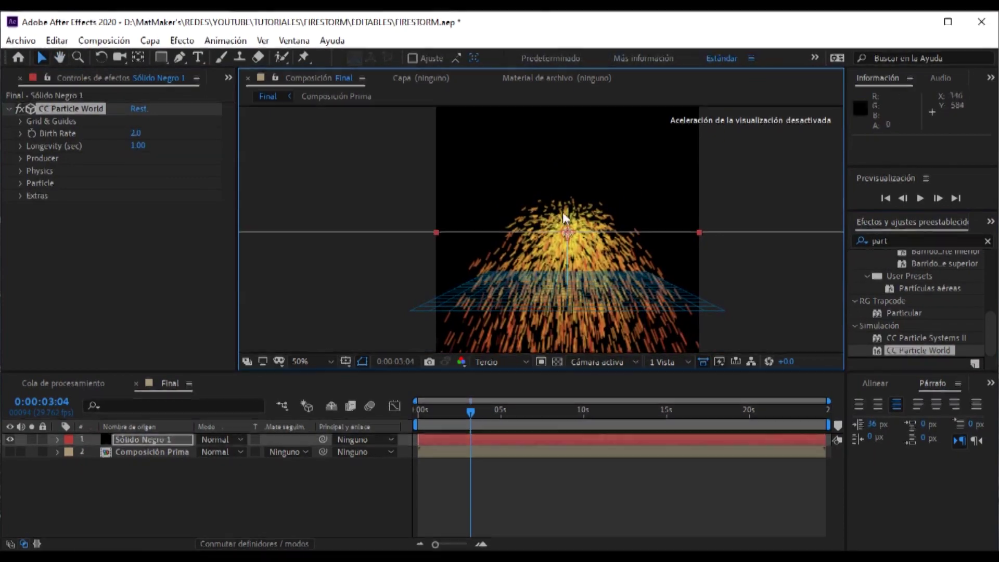
pyautogui.click(23, 171)
pyautogui.click(167, 183)
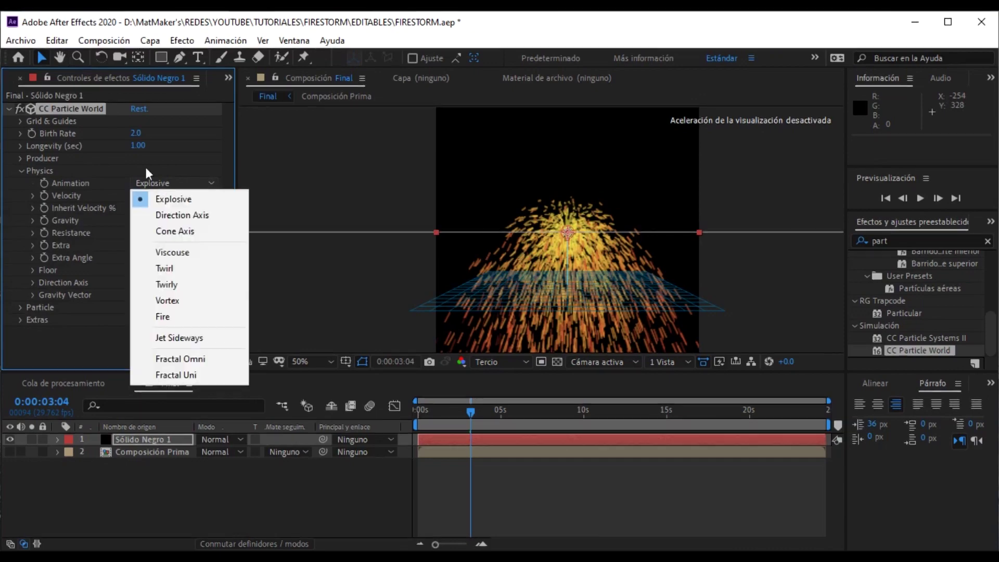
pyautogui.click(165, 318)
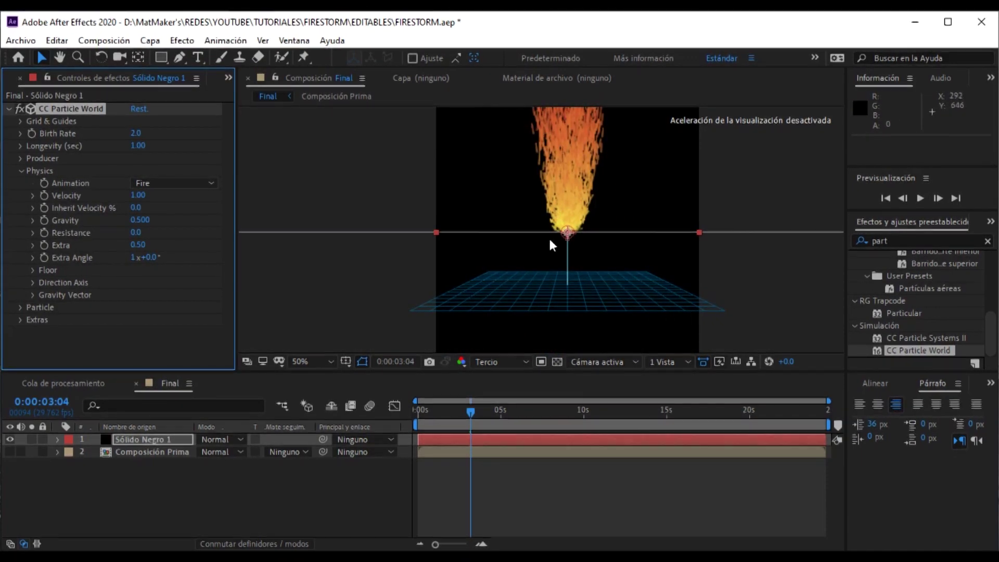
pyautogui.click(461, 410)
pyautogui.moveTo(461, 411)
pyautogui.mouseDown()
pyautogui.moveTo(410, 411)
pyautogui.moveTo(460, 419)
pyautogui.mouseUp()
pyautogui.click(452, 410)
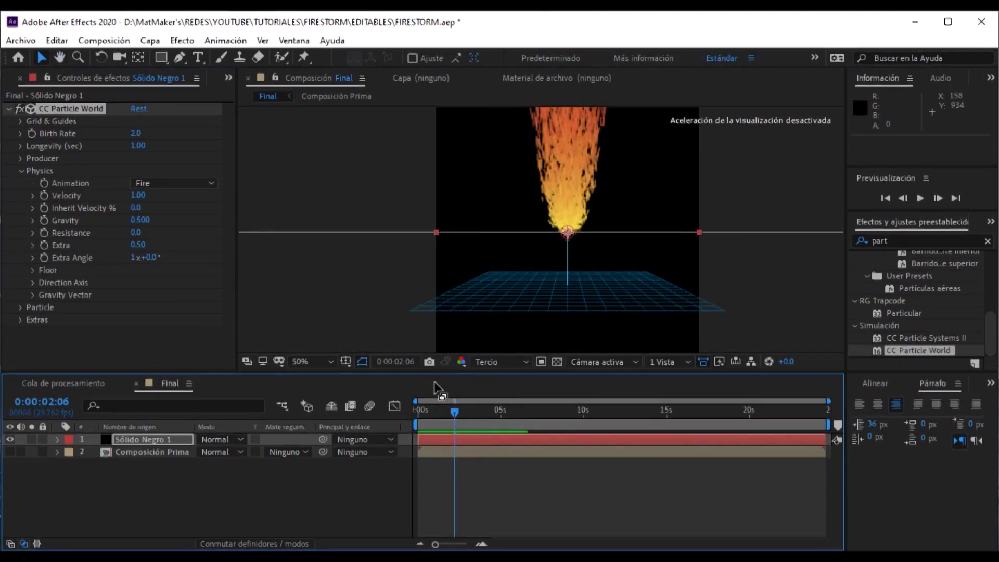
# Set the particles' Gravity to 0.25 and preview the fire from the start of the composition
pyautogui.moveTo(141, 220); pyautogui.dragTo(136, 221)
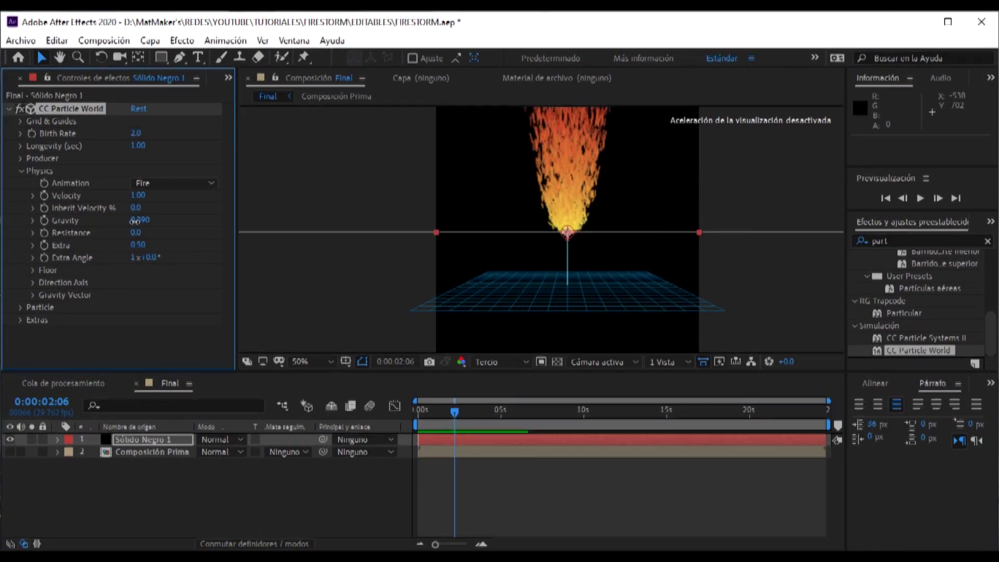
pyautogui.click(143, 220)
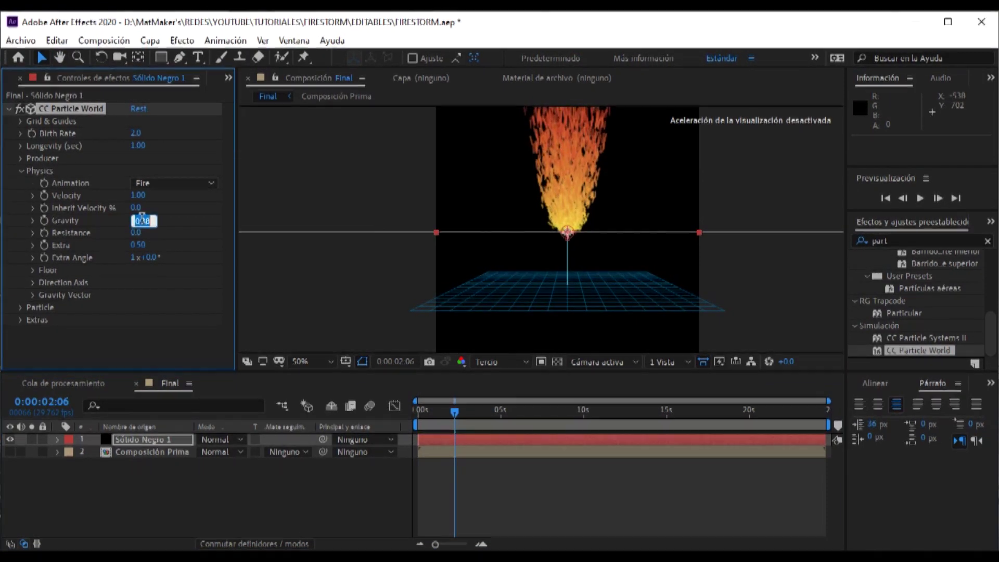
pyautogui.write('0.25')
pyautogui.click(206, 208)
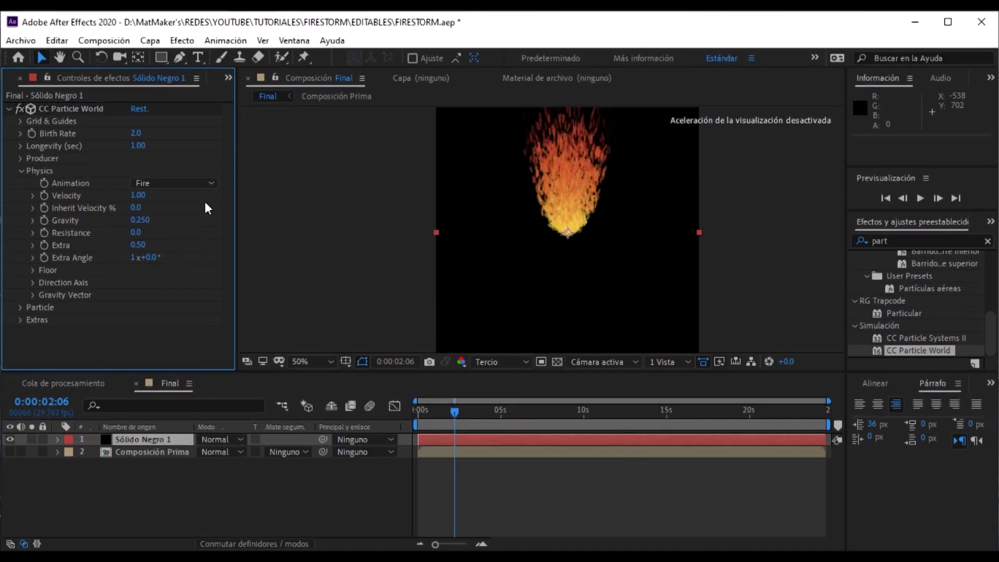
pyautogui.press('space')
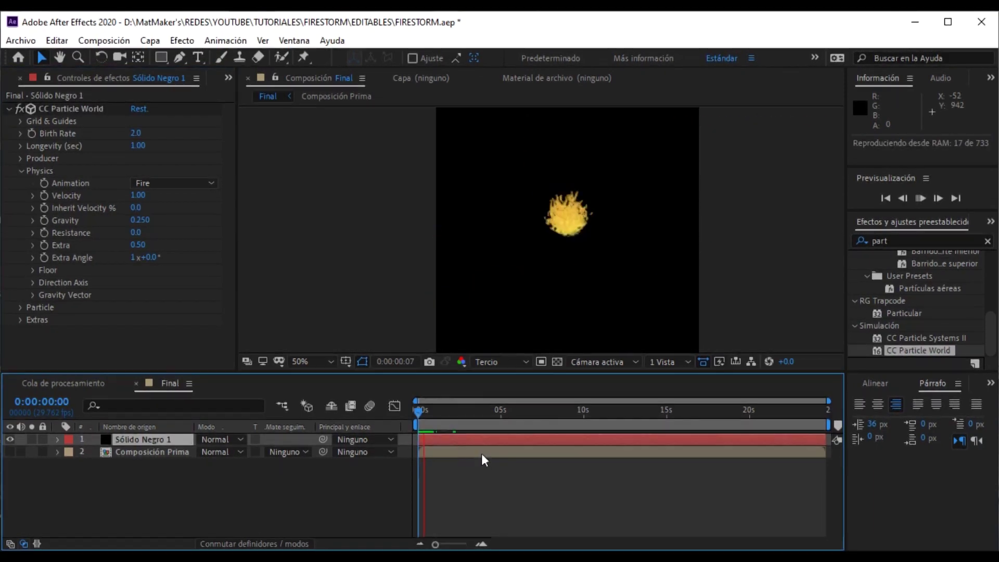
pyautogui.press('space')
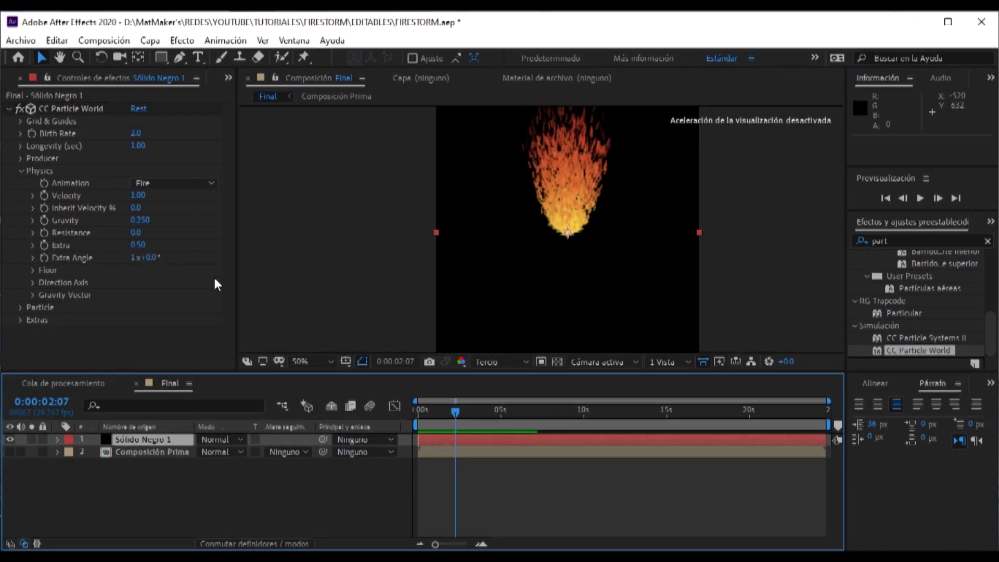
# Change the Particle Type of CC Particle World to TriPolygon
pyautogui.click(20, 170)
pyautogui.click(22, 184)
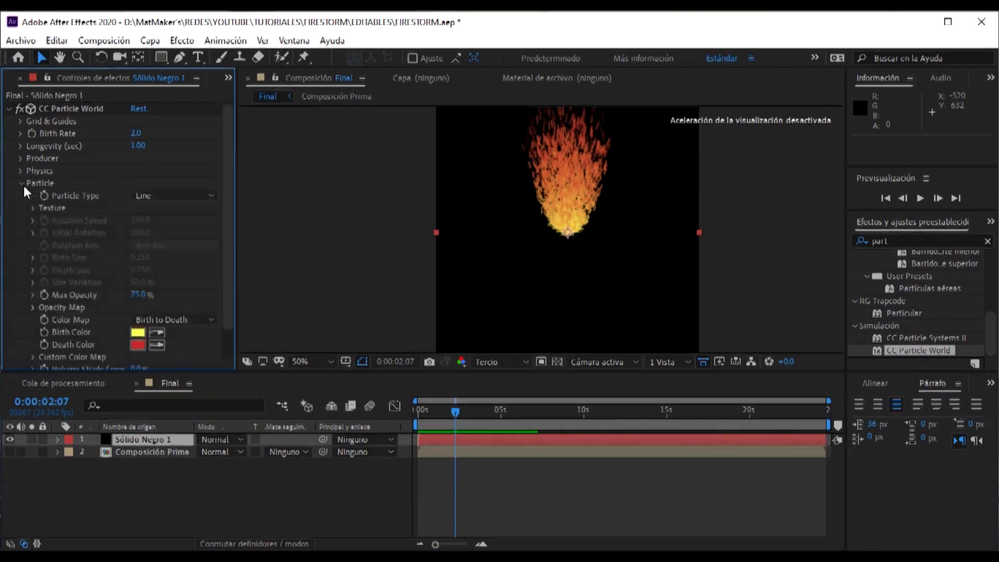
pyautogui.scroll(-1, 57, 198)
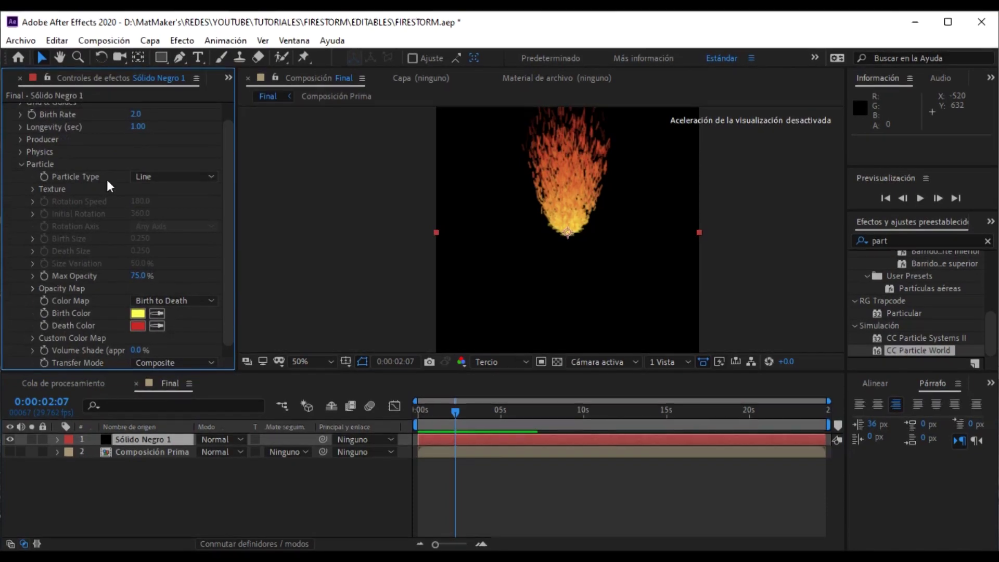
pyautogui.click(146, 176)
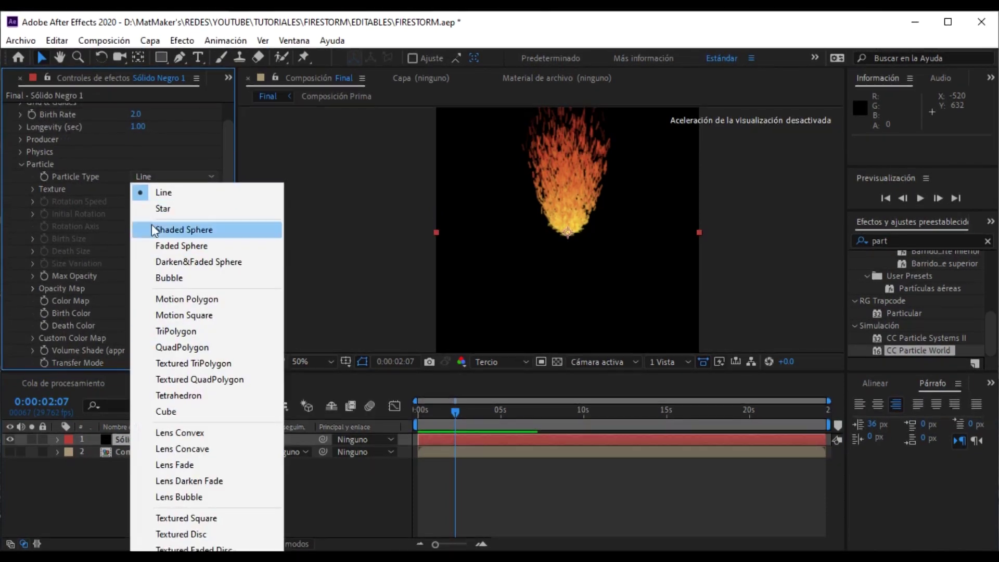
pyautogui.click(186, 333)
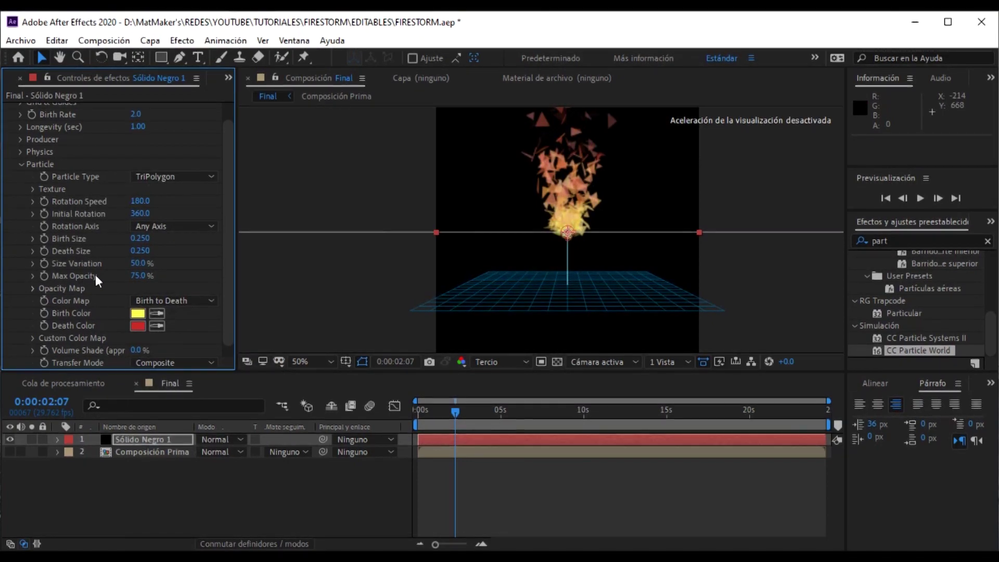
# Set the particles' Max Opacity to 50%
pyautogui.click(138, 275)
pyautogui.write('50')
pyautogui.press('Return')
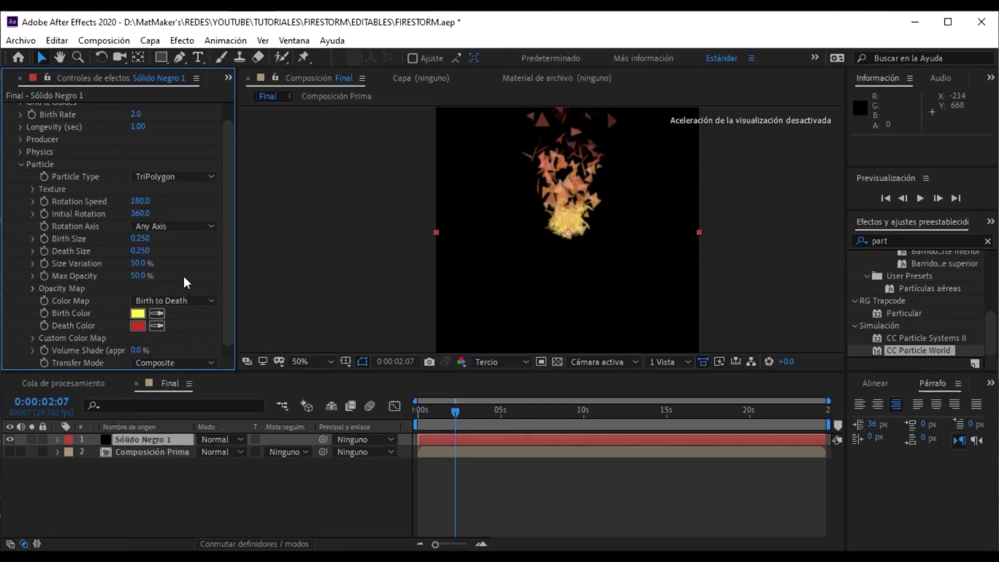
# Set the particles' Birth Color to the saturated amber FFC000
pyautogui.click(139, 315)
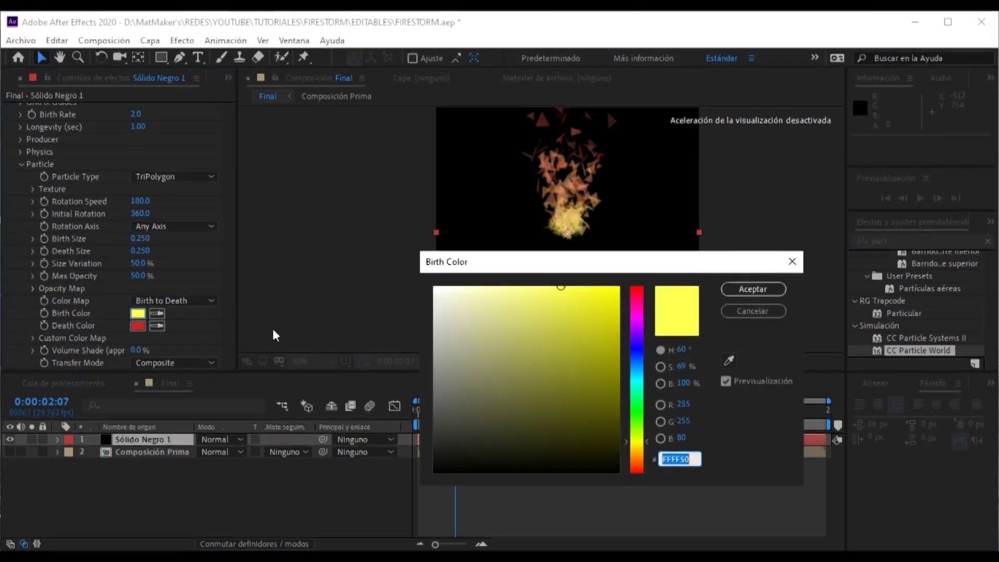
pyautogui.click(645, 457)
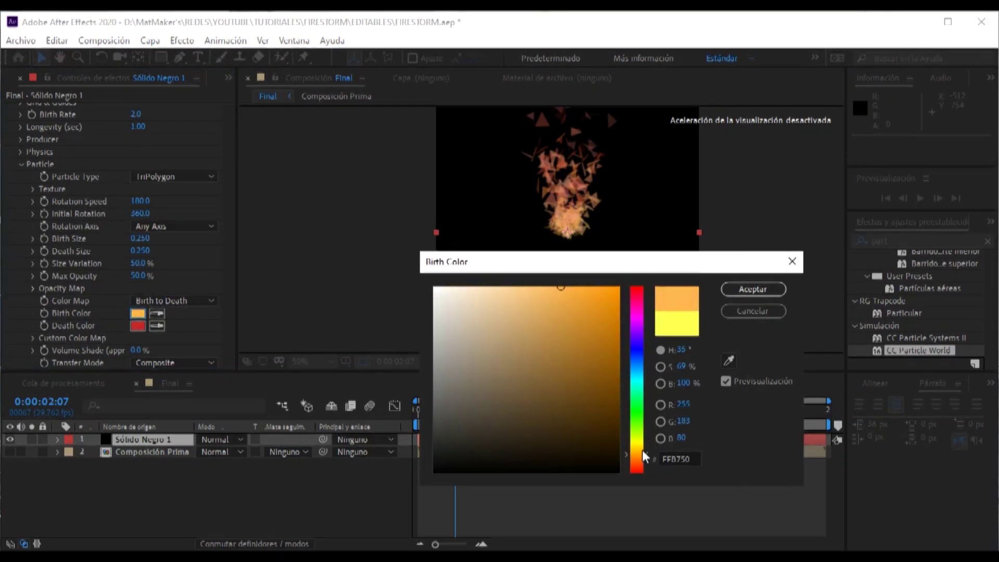
pyautogui.moveTo(645, 456); pyautogui.dragTo(645, 448)
pyautogui.click(619, 287)
pyautogui.click(753, 290)
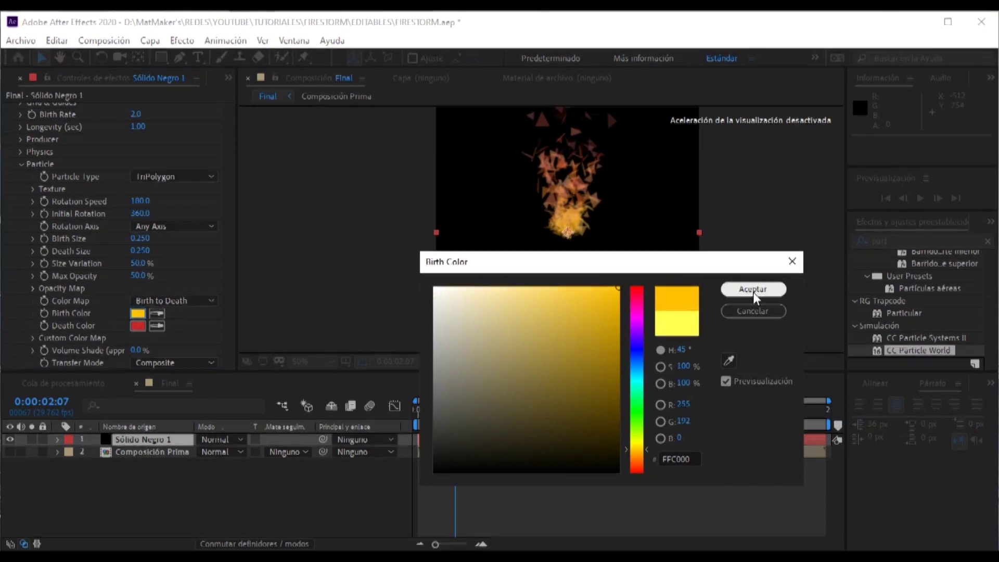
# Set the particles' Death Color to the orange FE6600 and their Transfer Mode to Add
pyautogui.click(138, 326)
pyautogui.click(645, 462)
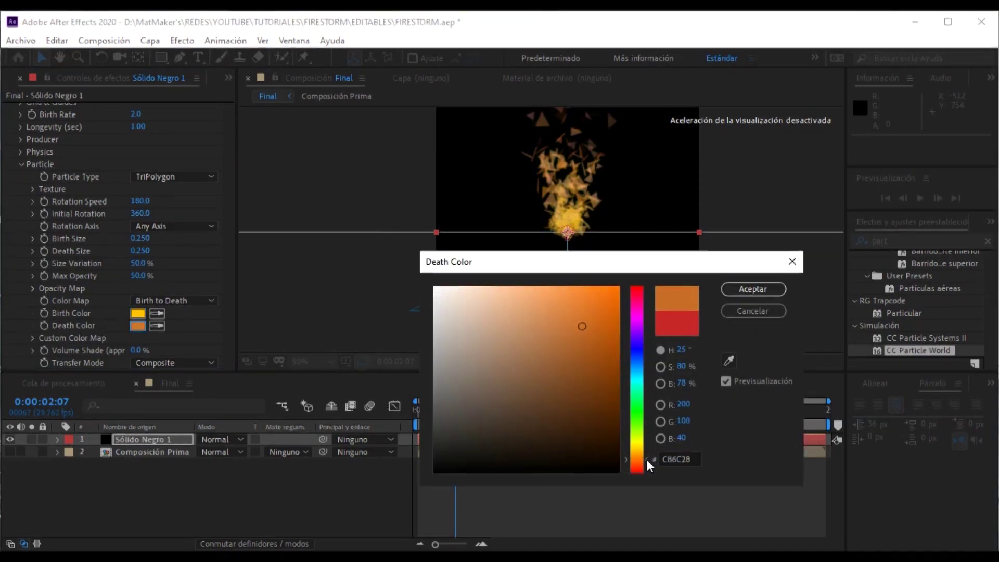
pyautogui.click(618, 287)
pyautogui.click(753, 290)
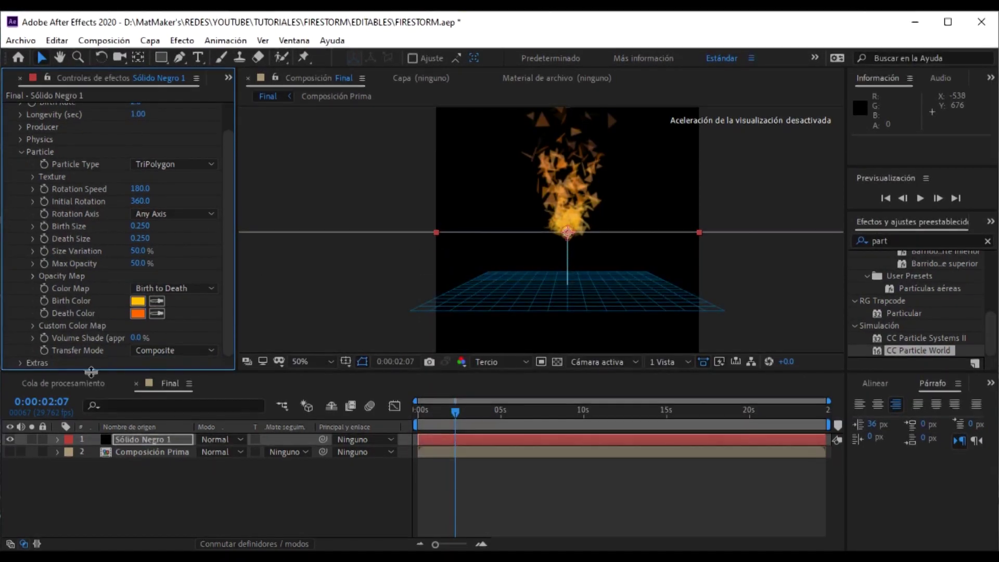
pyautogui.click(155, 350)
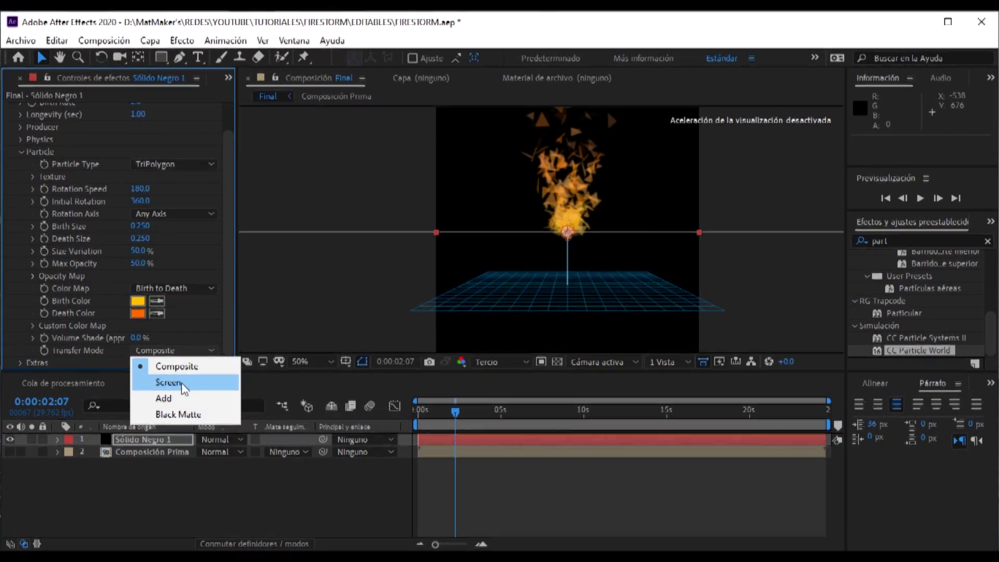
pyautogui.click(163, 398)
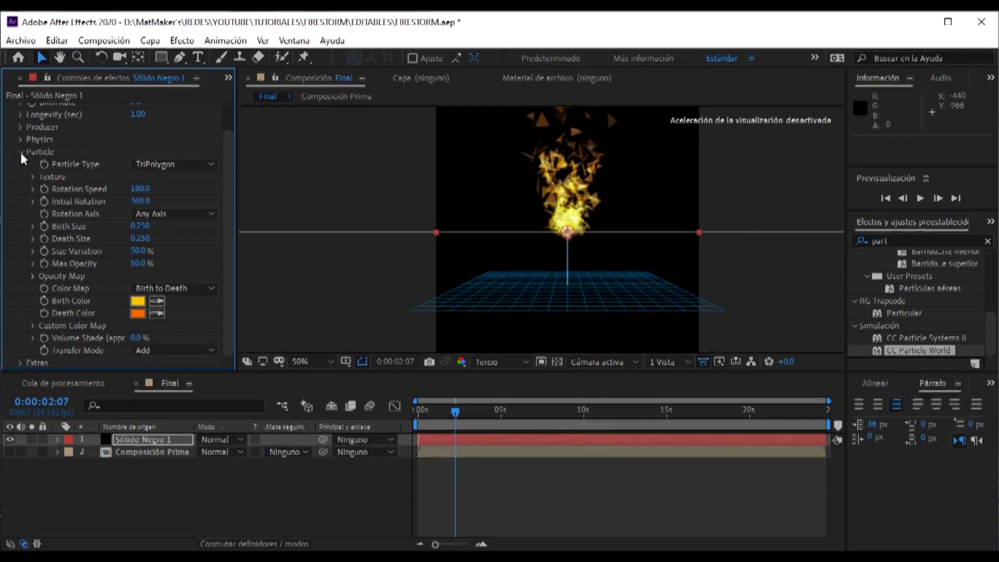
# Redraw the particle Opacity Map as a curve that peaks early and fades gradually to zero at death
pyautogui.click(32, 277)
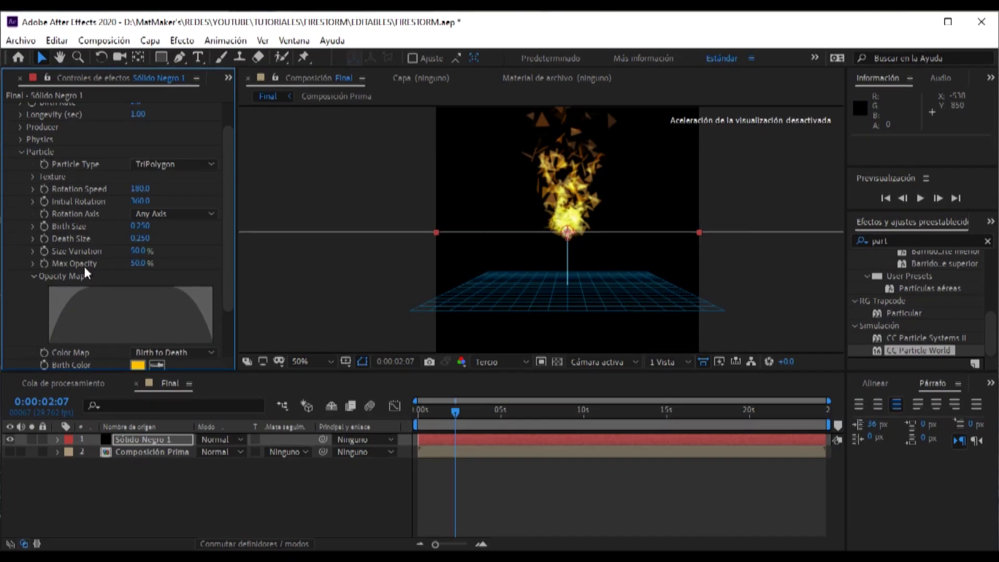
pyautogui.moveTo(51, 339)
pyautogui.mouseDown()
pyautogui.moveTo(63, 313)
pyautogui.moveTo(96, 287)
pyautogui.moveTo(181, 315)
pyautogui.moveTo(203, 339)
pyautogui.mouseUp()
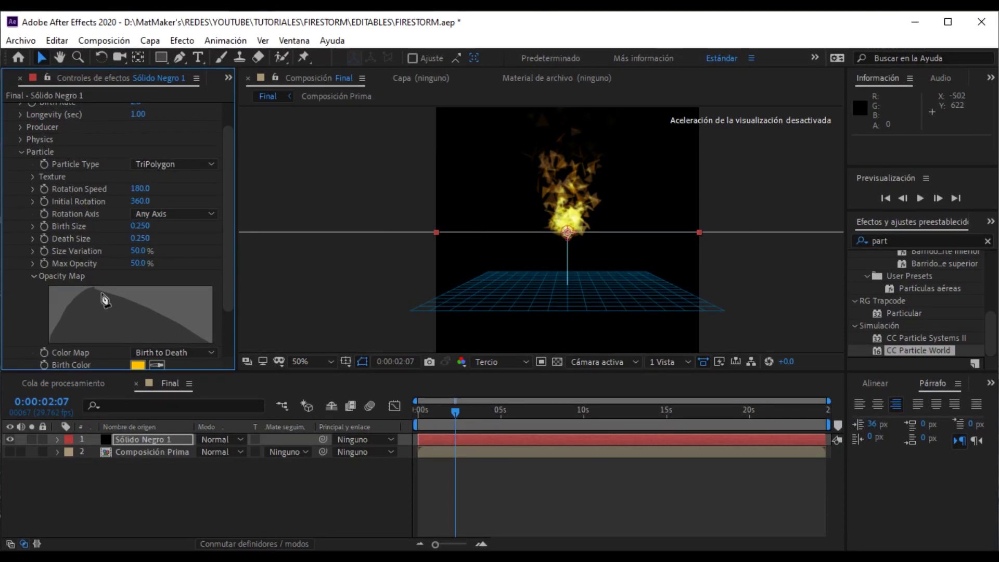
pyautogui.moveTo(471, 417)
pyautogui.mouseDown()
pyautogui.moveTo(480, 416)
pyautogui.moveTo(328, 411)
pyautogui.moveTo(464, 414)
pyautogui.mouseUp()
pyautogui.click(35, 275)
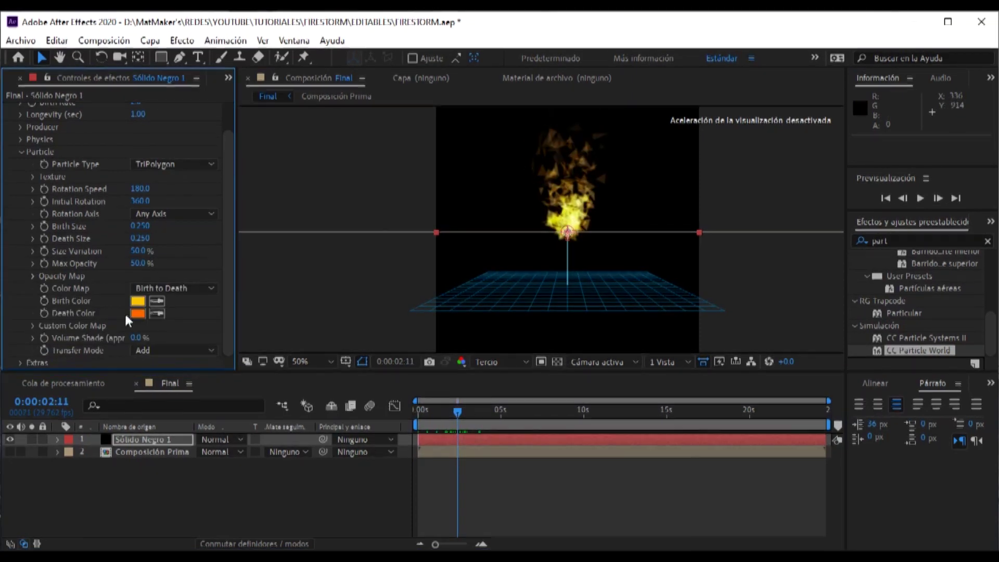
# Change the particles' Birth Color to a darker orange and their Death Color to a redder orange
pyautogui.click(137, 300)
pyautogui.click(638, 458)
pyautogui.click(753, 289)
pyautogui.click(138, 313)
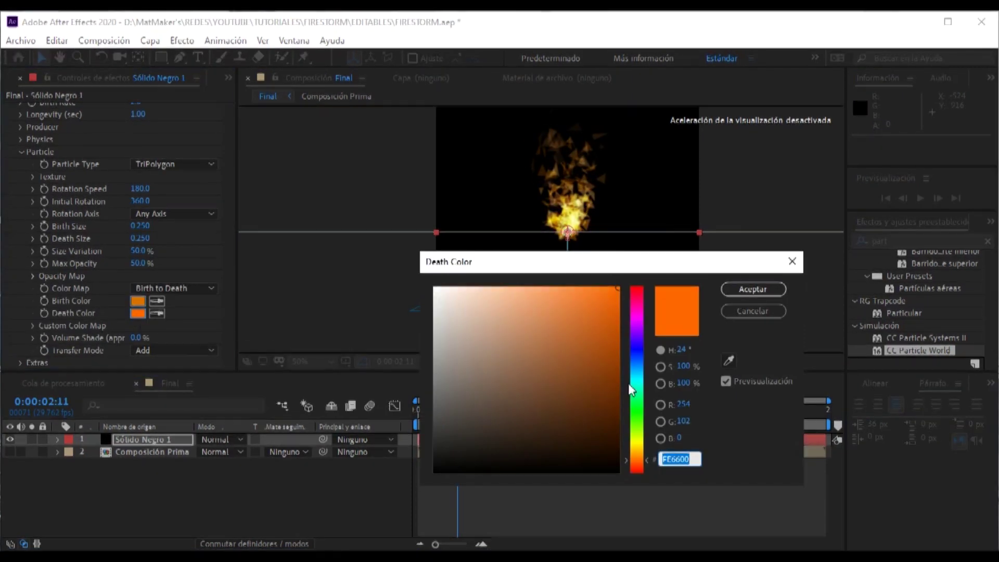
pyautogui.click(753, 289)
# Play the composition from the start to review the recoloured flame, and collapse the Particle settings
pyautogui.click(467, 473)
pyautogui.press('Home')
pyautogui.press('space')
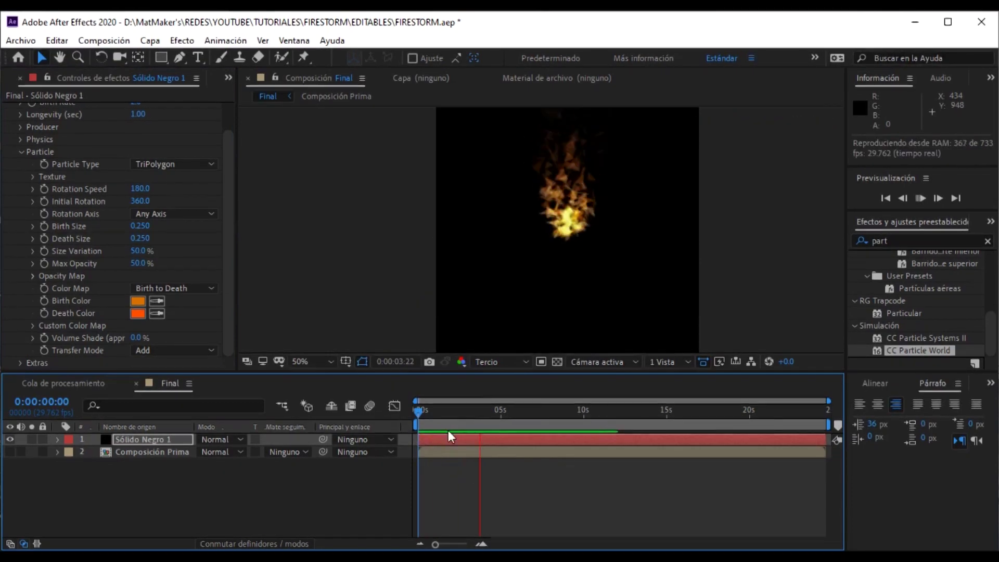
pyautogui.press('space')
pyautogui.scroll(2, 48, 189)
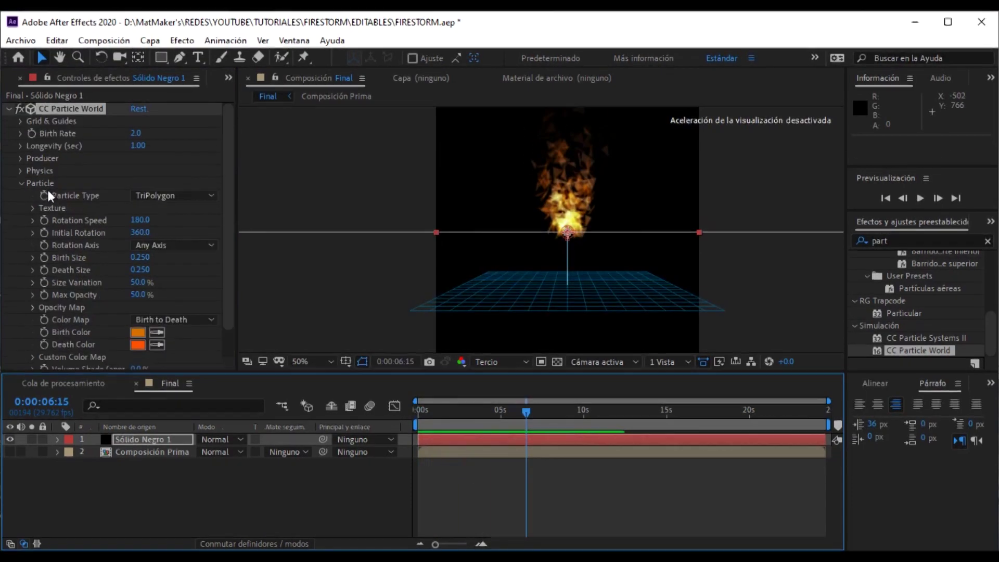
pyautogui.click(21, 183)
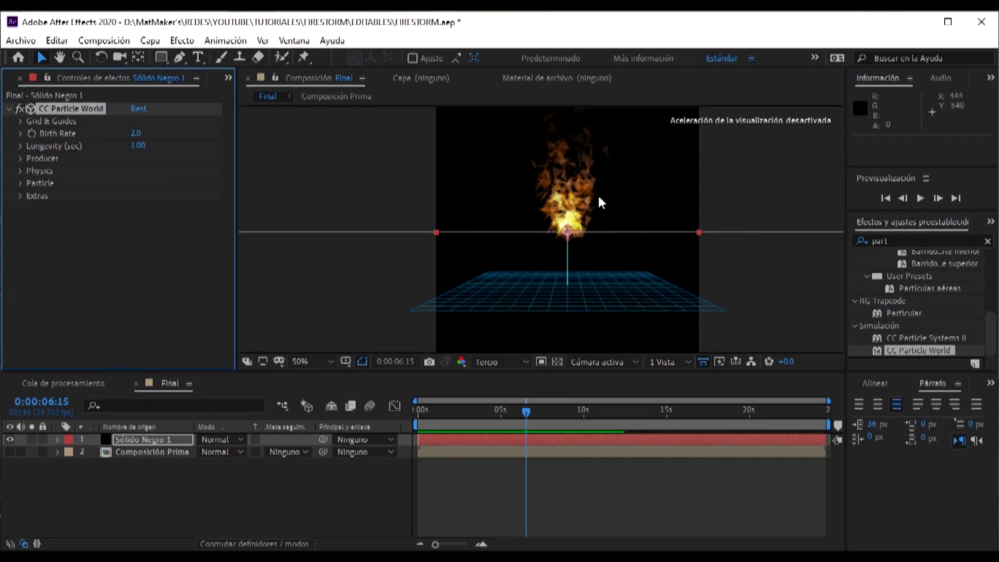
# Set the particles' Birth Rate to 5 and play the composition to review the denser flame
pyautogui.click(136, 134)
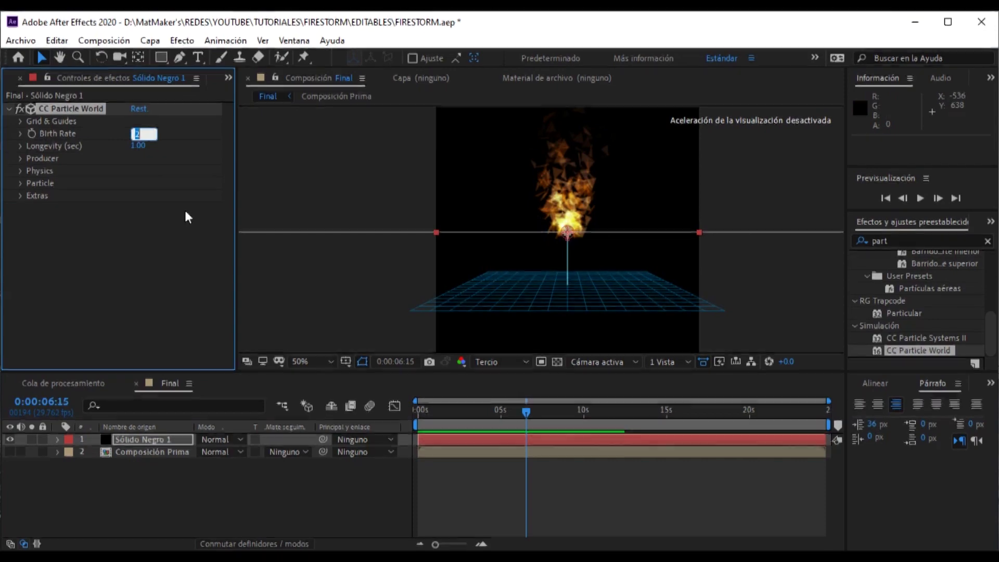
pyautogui.write('5')
pyautogui.click(183, 182)
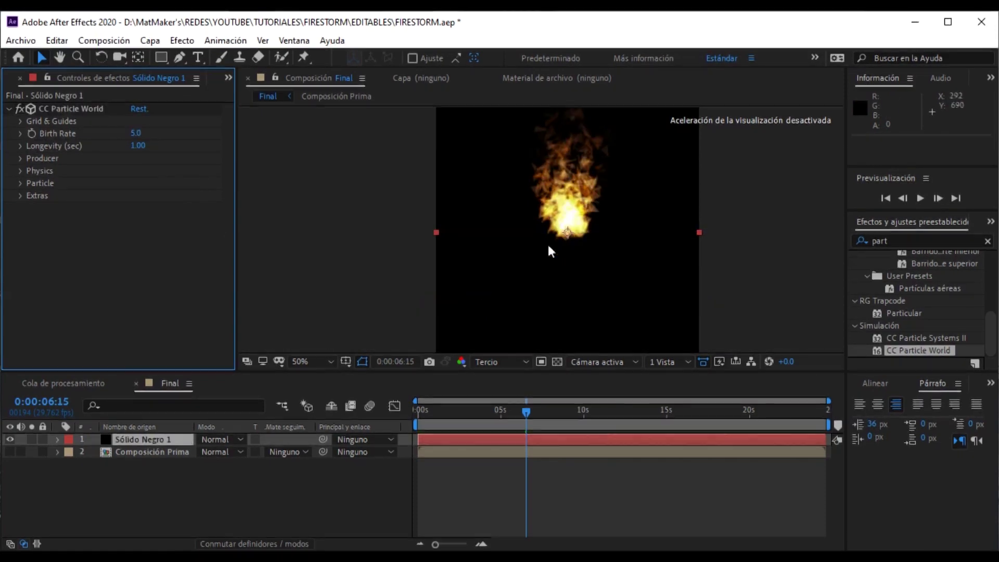
pyautogui.click(391, 470)
pyautogui.press('space')
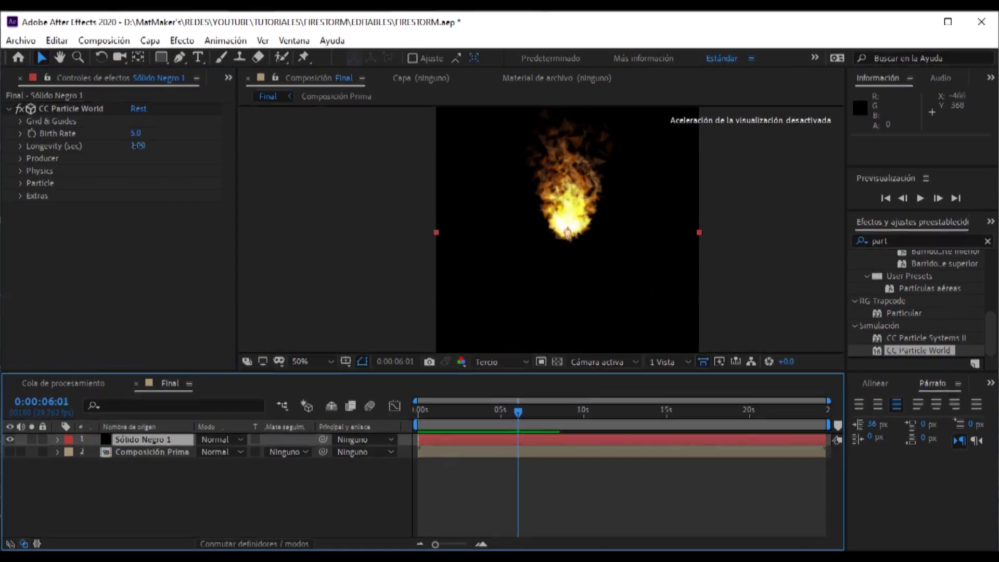
# Try a different Longevity for the particles and undo the change
pyautogui.click(63, 109)
pyautogui.moveTo(138, 146); pyautogui.dragTo(134, 148)
pyautogui.hotkey('ctrl', 'z')
# Collapse the CC Particle World settings and add the CC Vector Blur effect to the Sólido Negro 1 layer at 0:00:04:27
pyautogui.moveTo(442, 412); pyautogui.dragTo(499, 412)
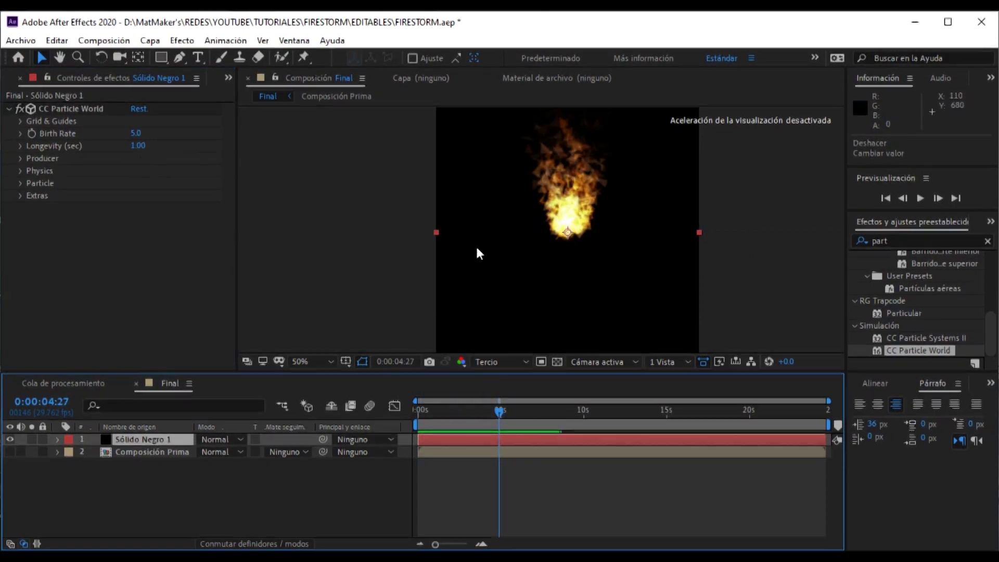
pyautogui.click(9, 108)
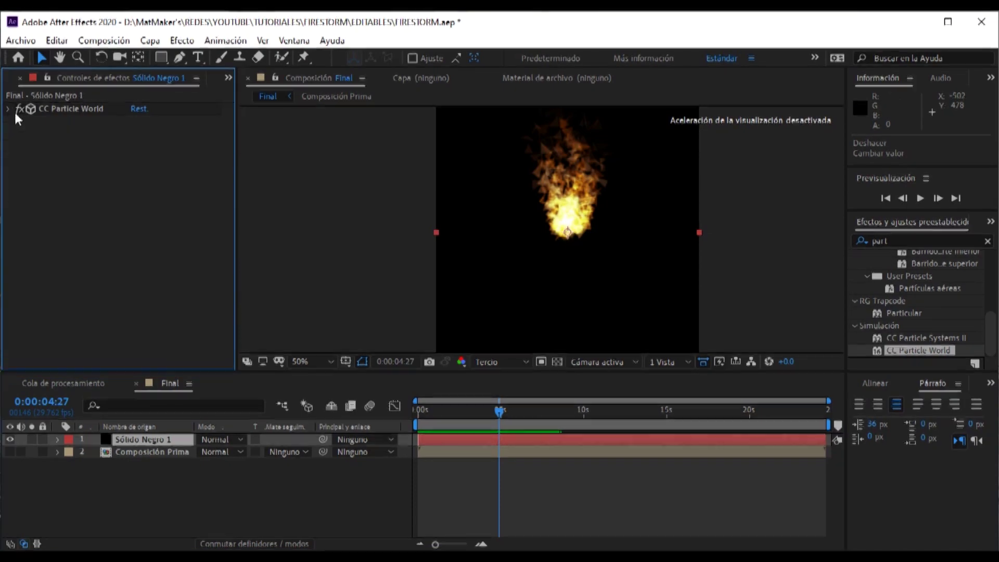
pyautogui.rightClick(72, 146)
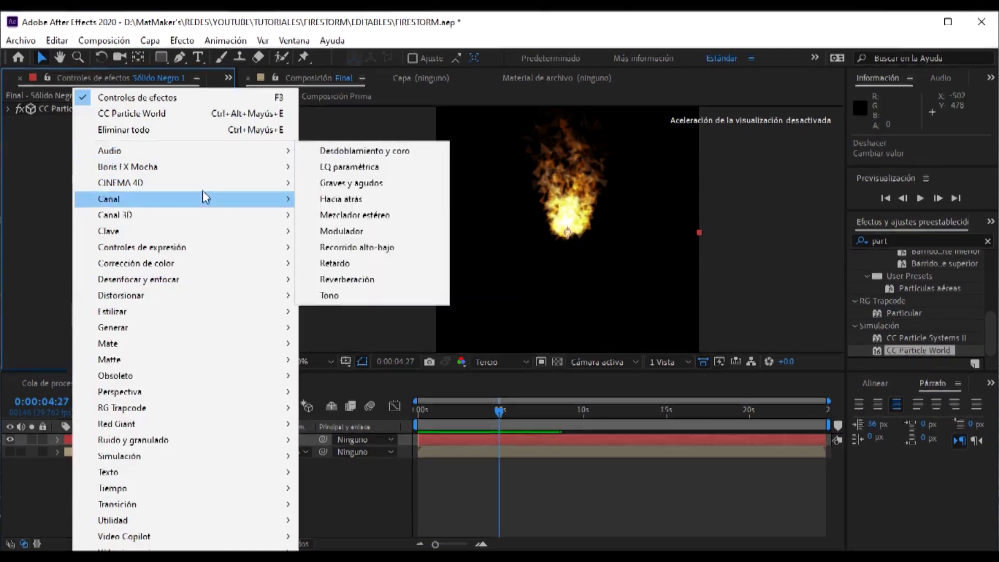
pyautogui.moveTo(117, 281)
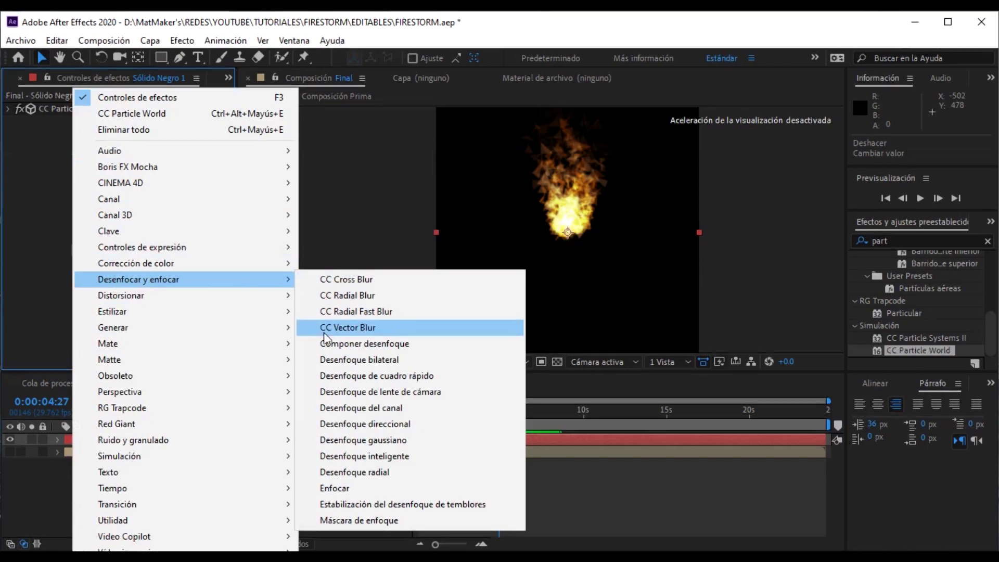
pyautogui.click(345, 328)
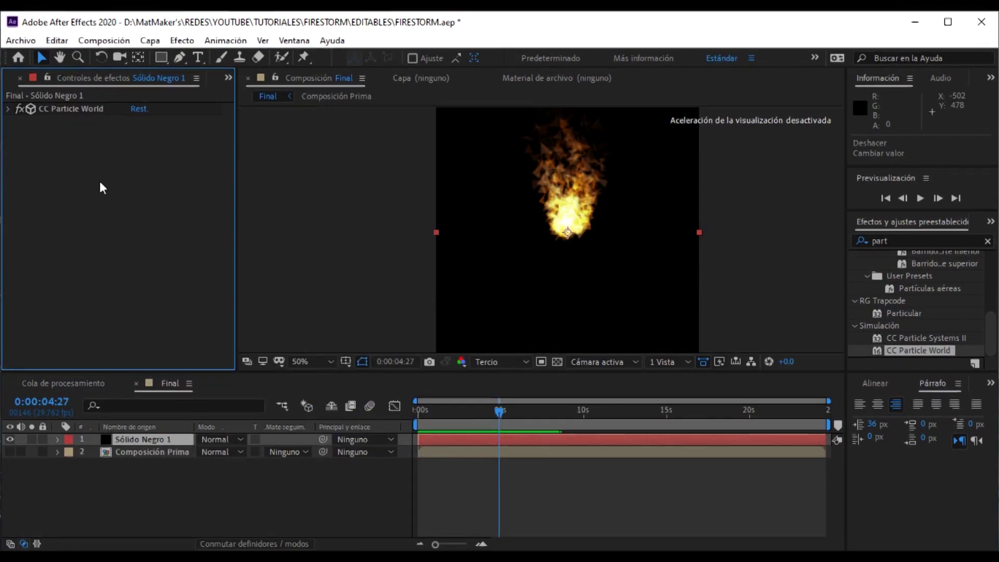
# Try a CC Vector Blur Amount of 20 and undo the change
pyautogui.click(135, 147)
pyautogui.write('20')
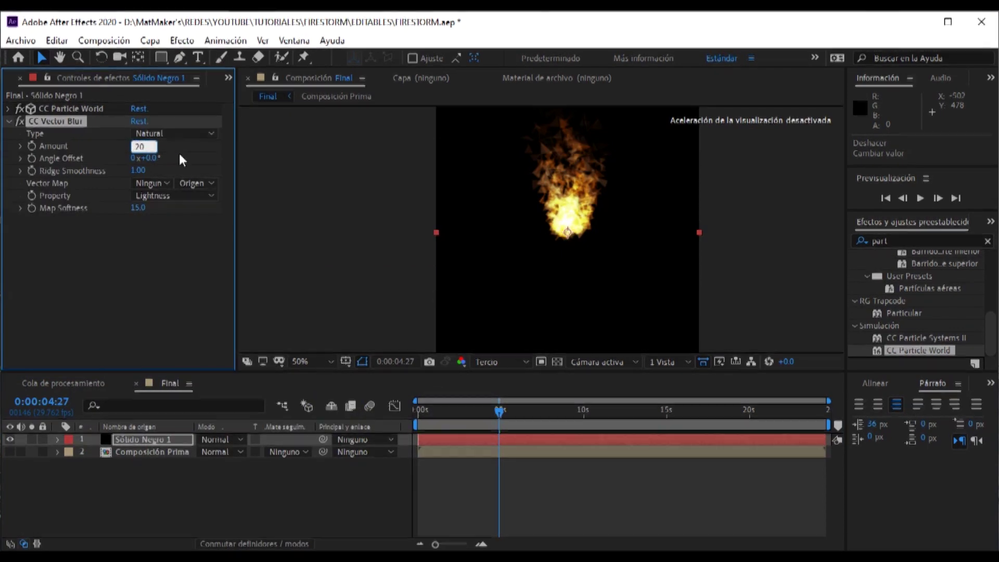
pyautogui.press('Return')
pyautogui.hotkey('ctrl', 'z')
# Duplicate the CC Vector Blur effect and set the copy's Type to Perpendicular
pyautogui.click(55, 121)
pyautogui.hotkey('ctrl', 'd')
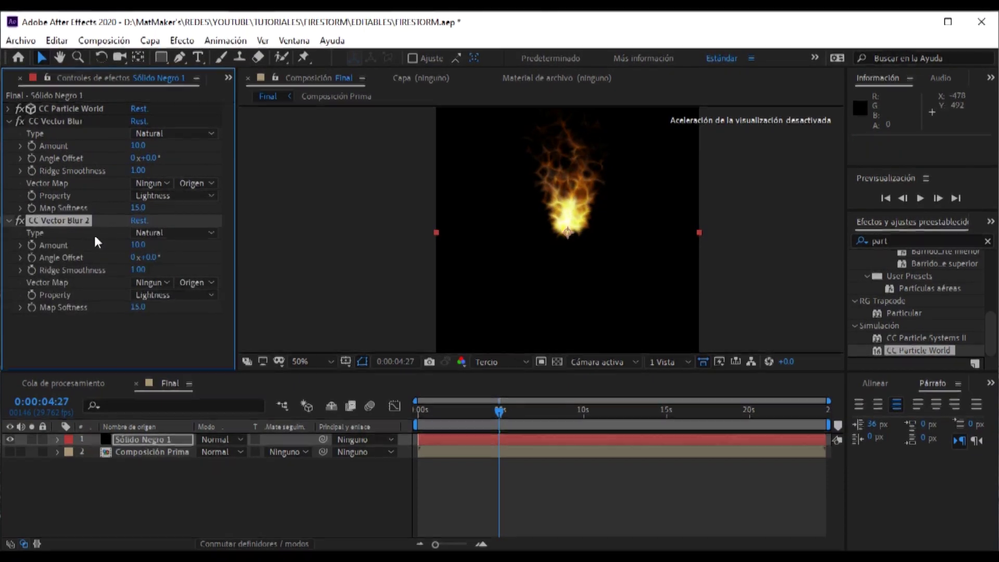
pyautogui.click(156, 233)
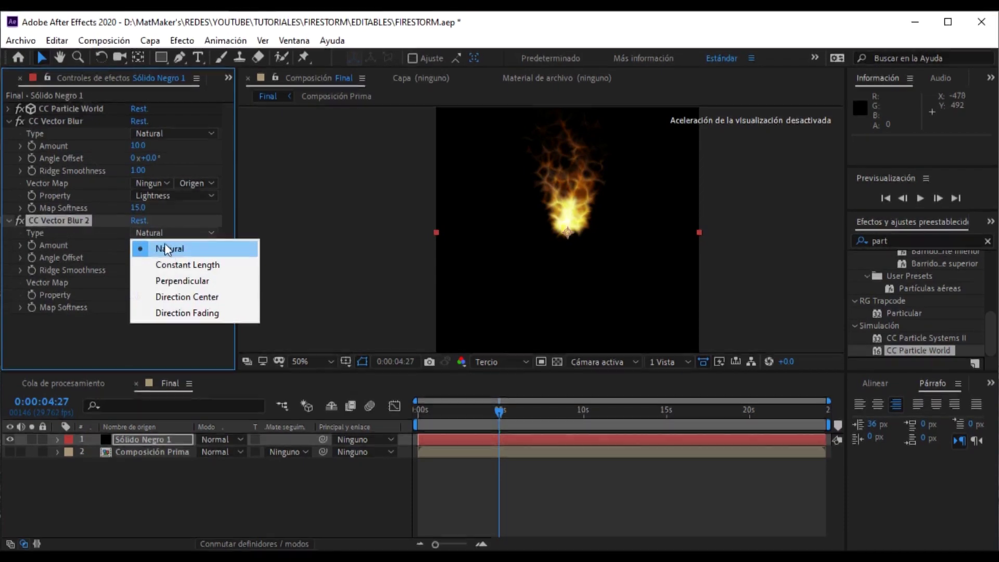
pyautogui.click(157, 283)
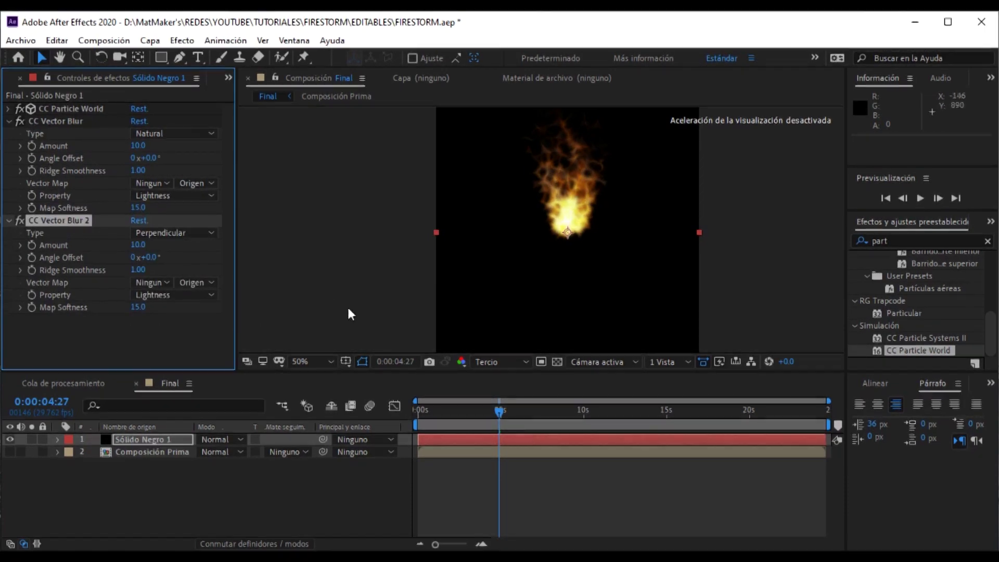
# Play the composition from the start to review the blurred flame, check the frame at 0:00:01:00, and collapse the Particle settings
pyautogui.click(361, 417)
pyautogui.press('Home')
pyautogui.press('space')
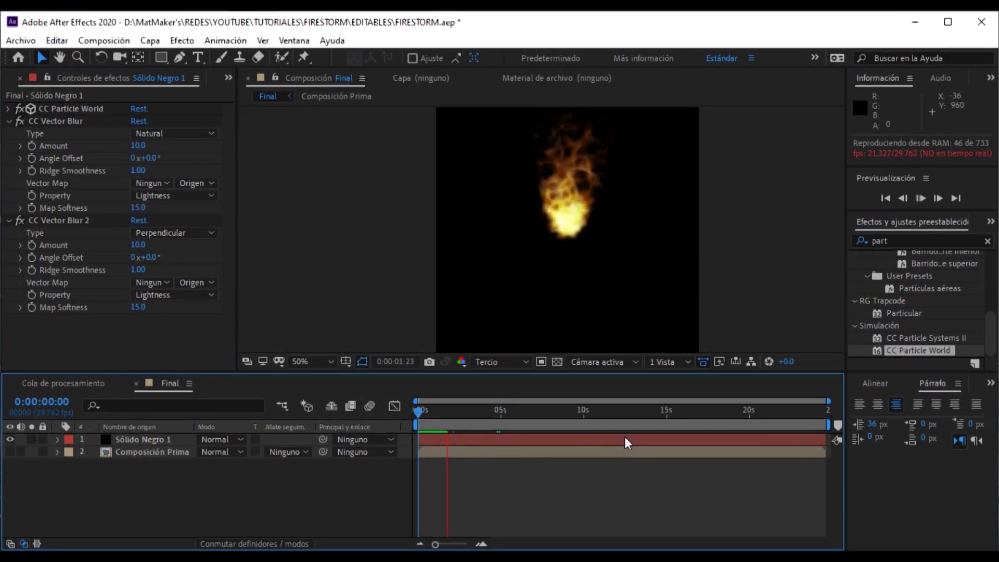
pyautogui.click(434, 414)
pyautogui.moveTo(434, 413); pyautogui.dragTo(436, 413)
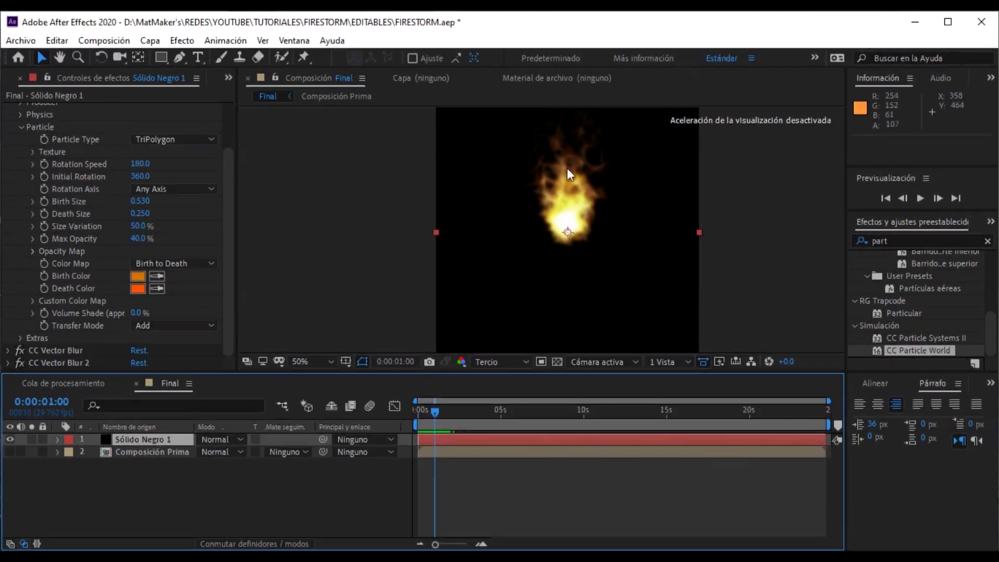
pyautogui.scroll(4, 64, 273)
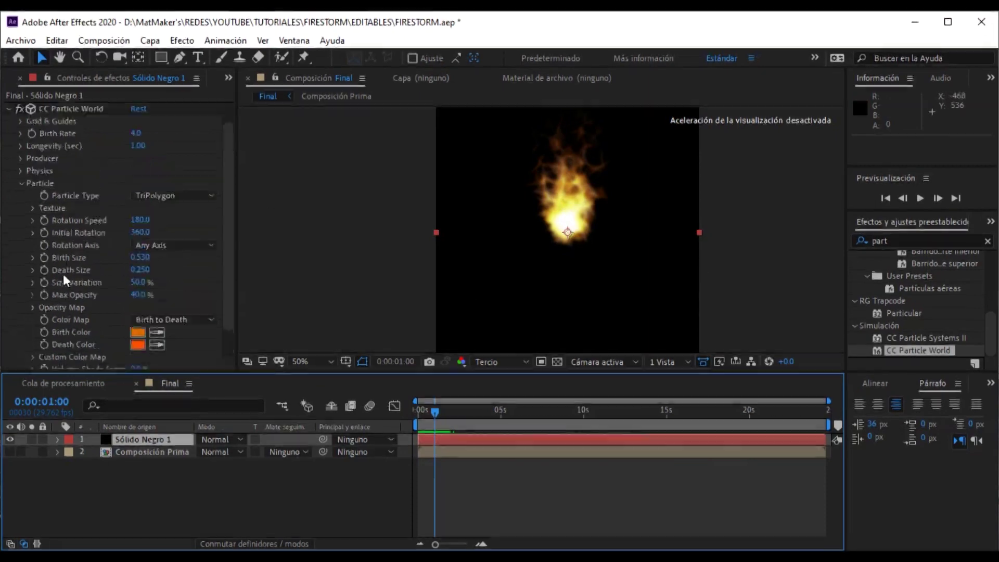
pyautogui.click(20, 181)
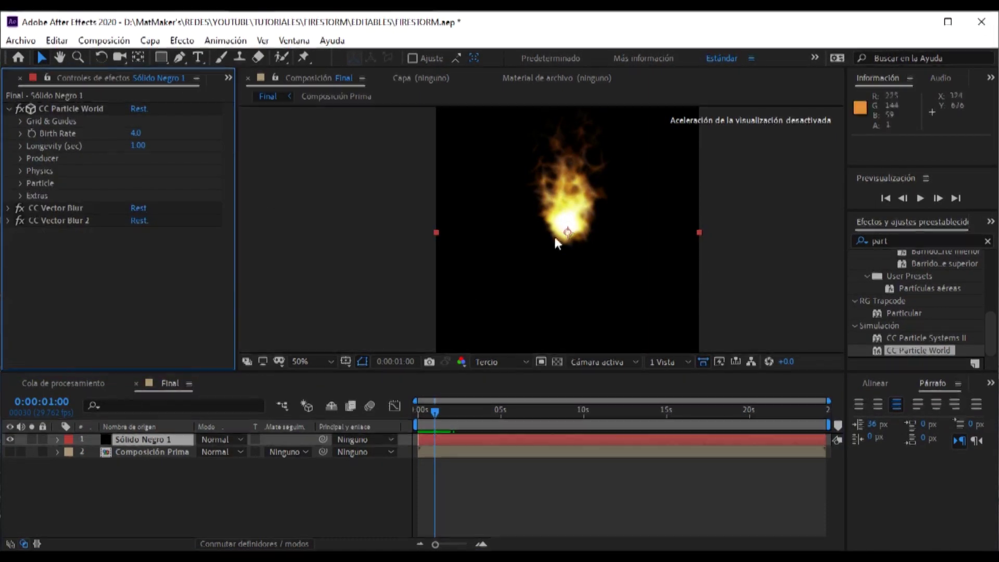
# Make the Composición Prima footage layer visible beneath the fire
pyautogui.click(10, 451)
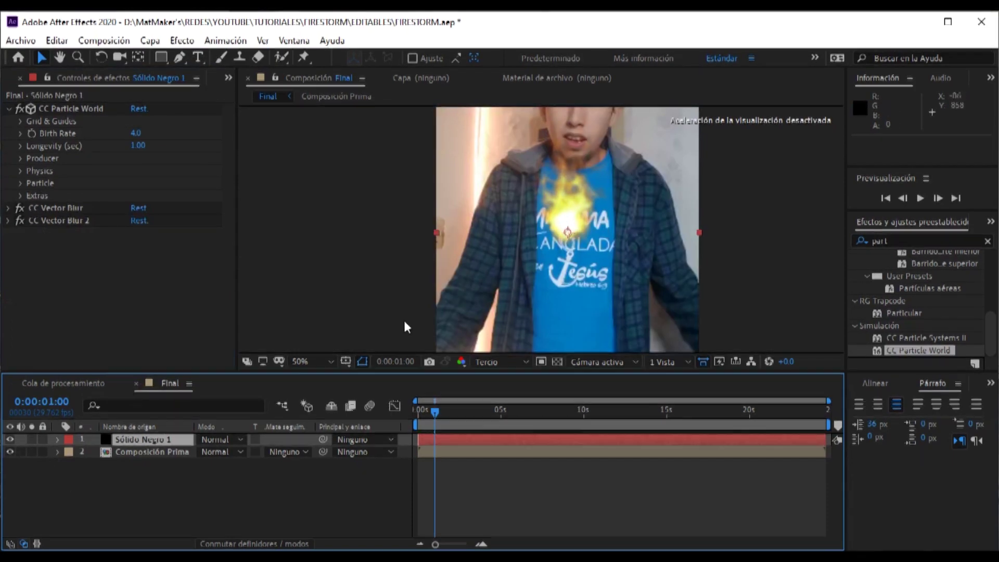
pyautogui.click(152, 452)
pyautogui.click(9, 451)
pyautogui.click(9, 451)
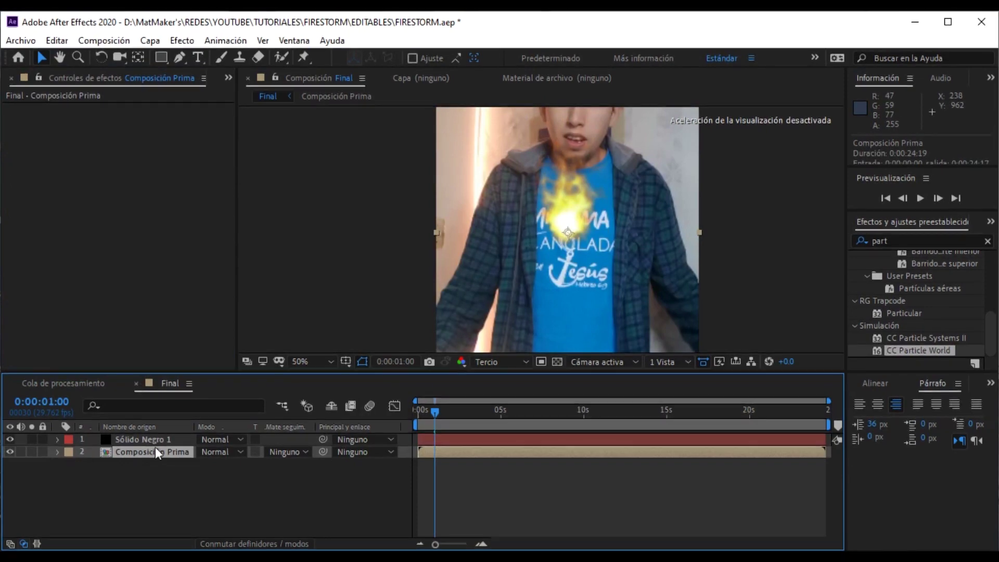
# Set the blending mode of Sólido Negro 1 to Añadir and make the layer start at 0:00:01:29
pyautogui.click(117, 442)
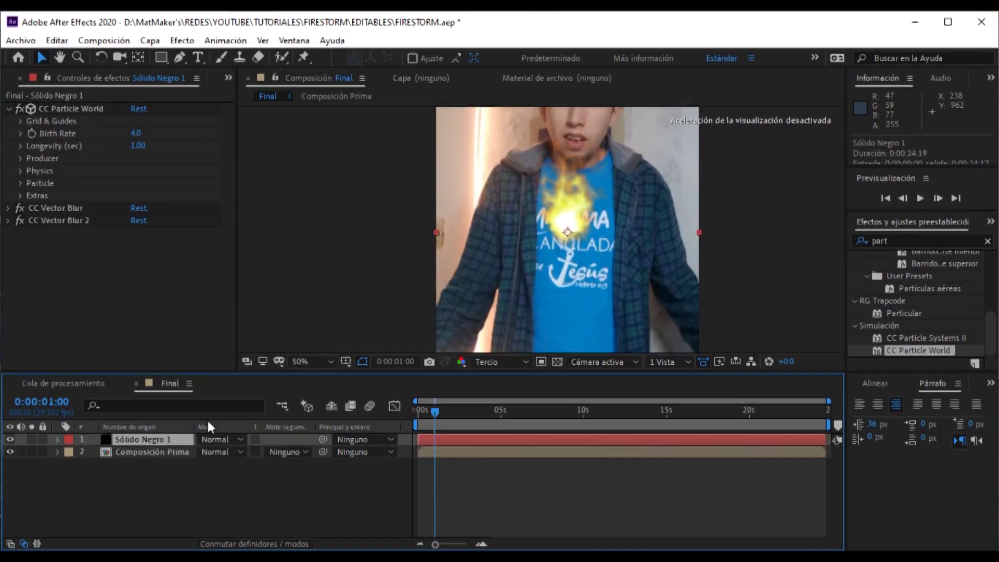
pyautogui.click(210, 439)
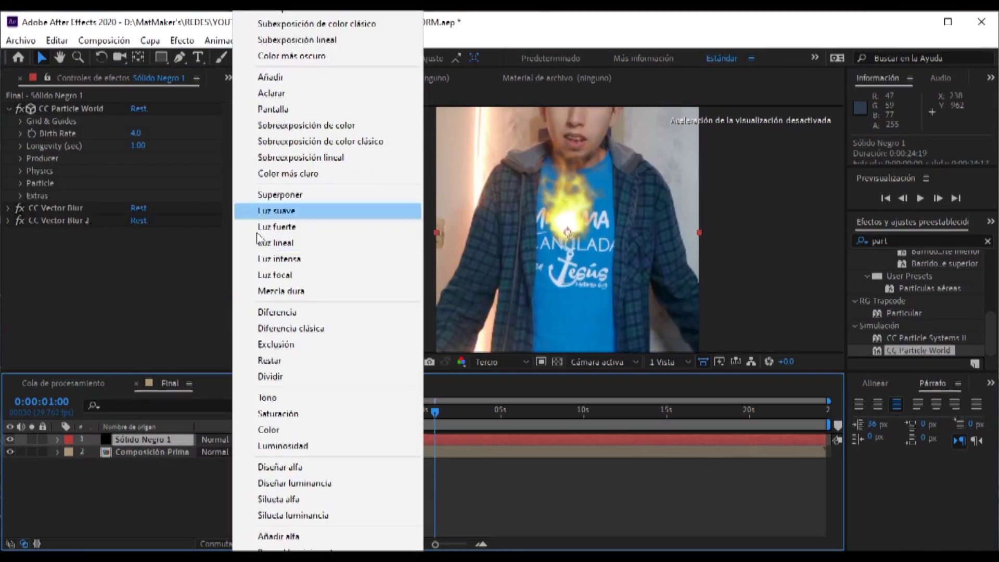
pyautogui.click(270, 78)
pyautogui.moveTo(441, 412); pyautogui.dragTo(464, 440)
pyautogui.click(472, 543)
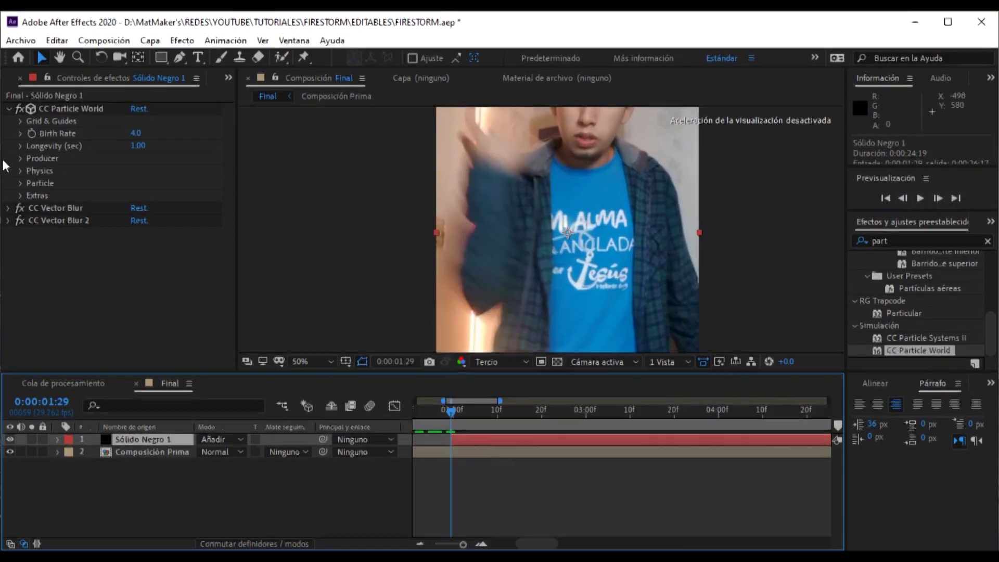
# Start keyframing the Producer's Position X and Position Y at 0:00:01:29 and reveal those keyframes in the timeline
pyautogui.click(21, 158)
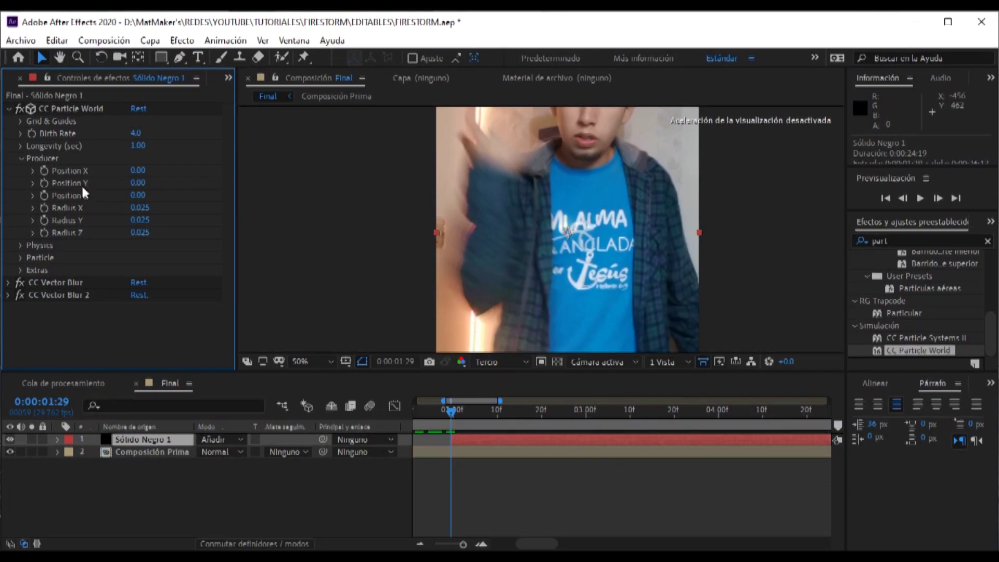
pyautogui.click(46, 172)
pyautogui.click(45, 182)
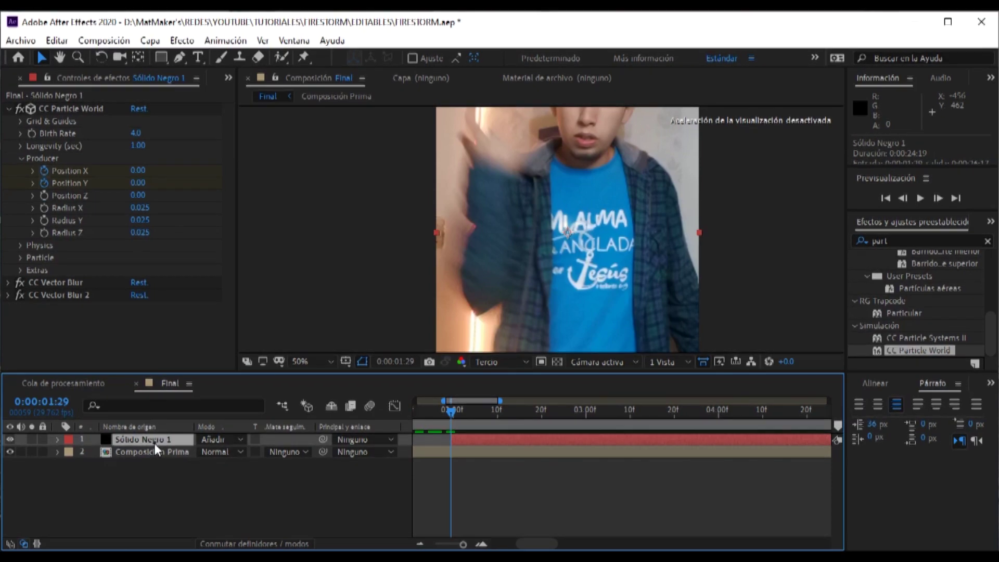
pyautogui.press('u')
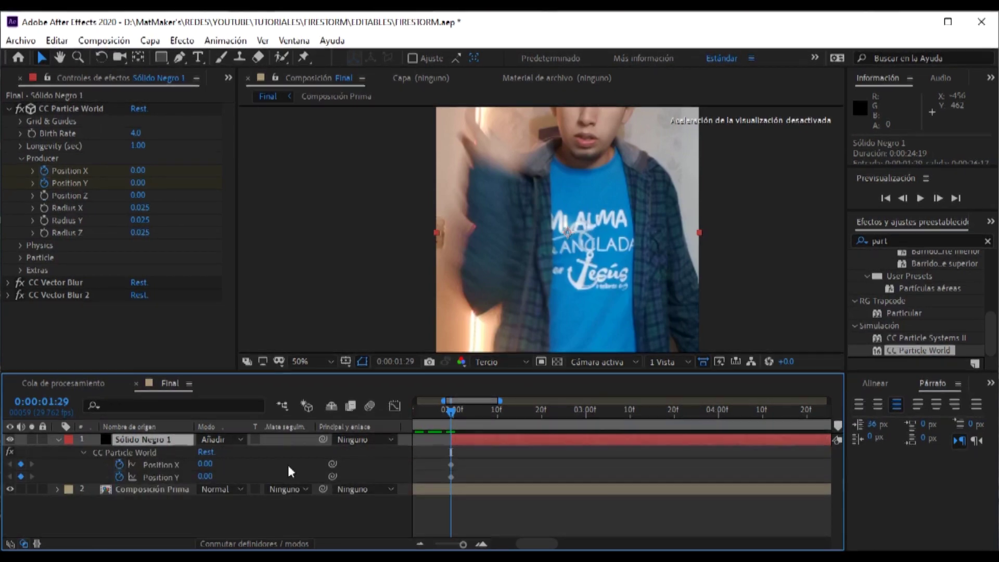
# Move the fire's producer point onto the raised hand, at about Position X -0.26 and Position Y -0.32
pyautogui.click(125, 453)
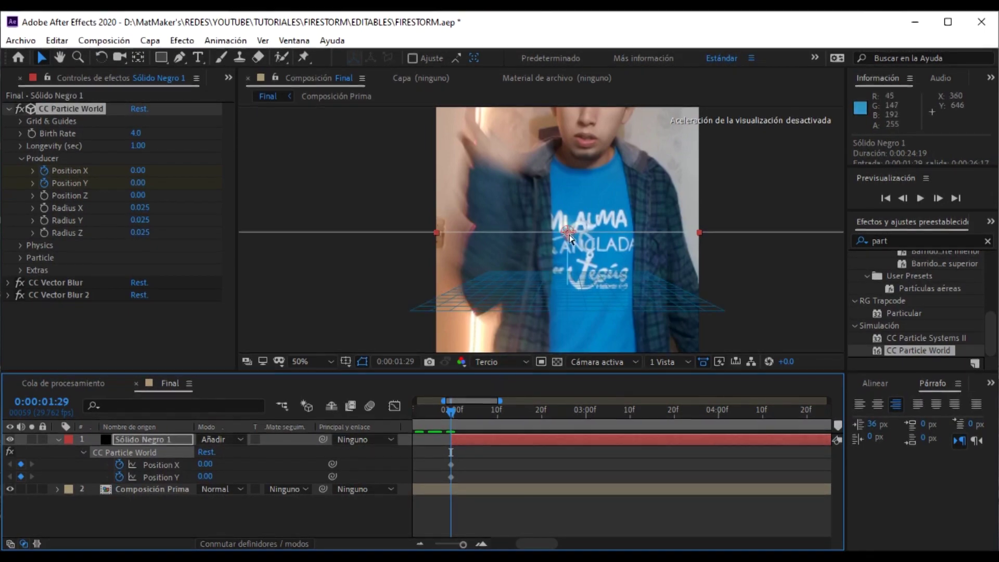
pyautogui.moveTo(568, 230); pyautogui.dragTo(498, 147)
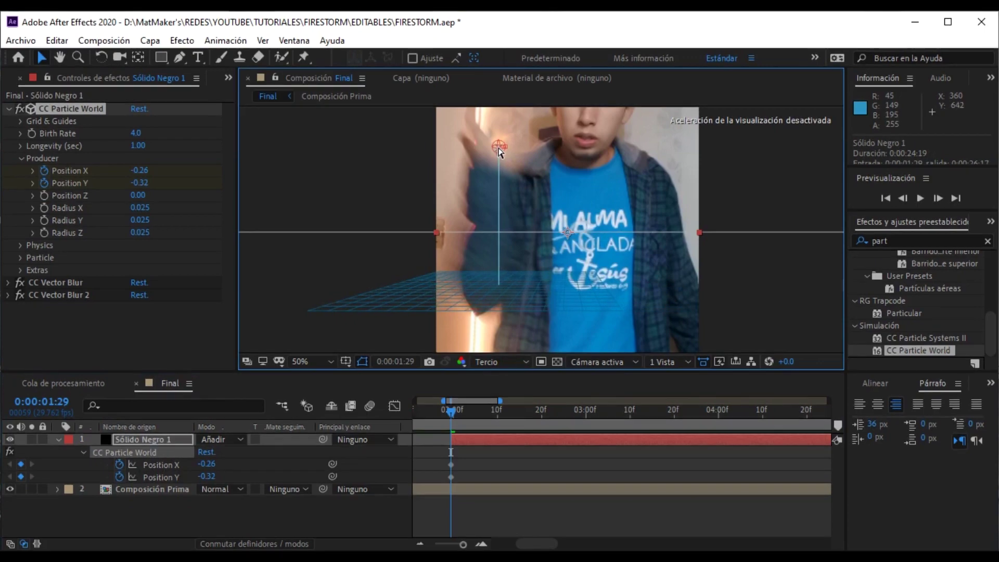
pyautogui.scroll(4, 503, 150)
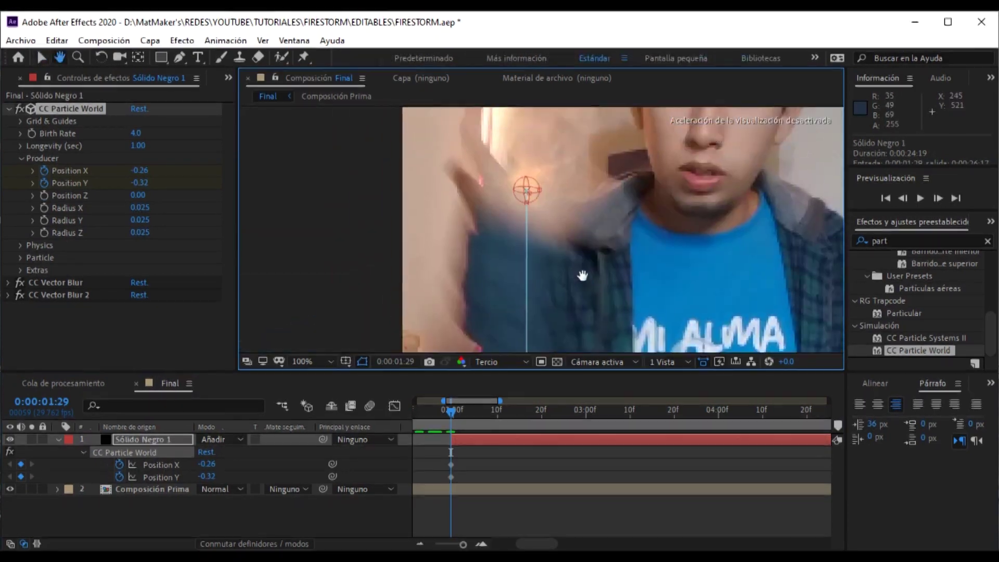
pyautogui.moveTo(552, 213); pyautogui.dragTo(604, 213)
pyautogui.moveTo(526, 238); pyautogui.dragTo(530, 270)
pyautogui.moveTo(552, 222); pyautogui.dragTo(538, 261)
# Advance through the footage and keyframe the producer's position so the fire follows the moving hand
pyautogui.scroll(-3, 538, 261)
pyautogui.scroll(2, 572, 265)
pyautogui.press('pagedown')
pyautogui.press('pagedown')
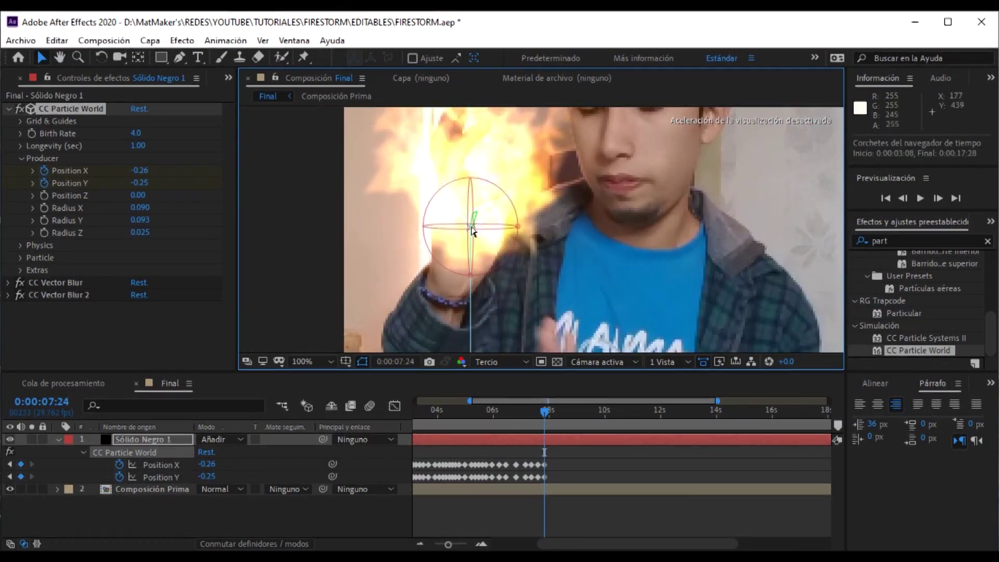
pyautogui.moveTo(472, 230)
pyautogui.mouseDown()
pyautogui.moveTo(482, 245)
pyautogui.moveTo(566, 225)
pyautogui.moveTo(521, 225)
pyautogui.mouseUp()
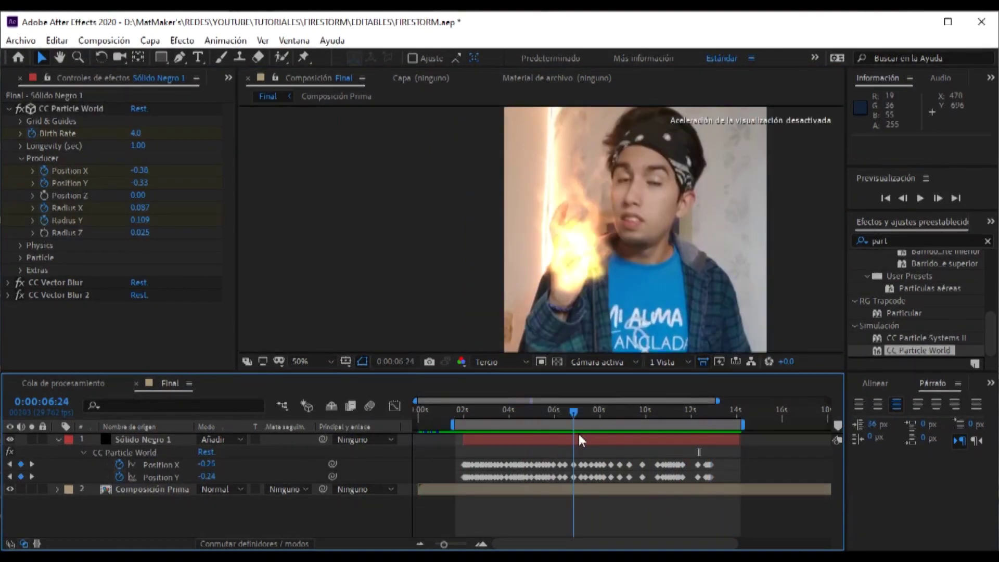
# Scrub the footage back to 0:00:05:23 to review the fire on the hand, and collapse the fire layer's properties and CC Particle World settings
pyautogui.moveTo(579, 434); pyautogui.dragTo(522, 437)
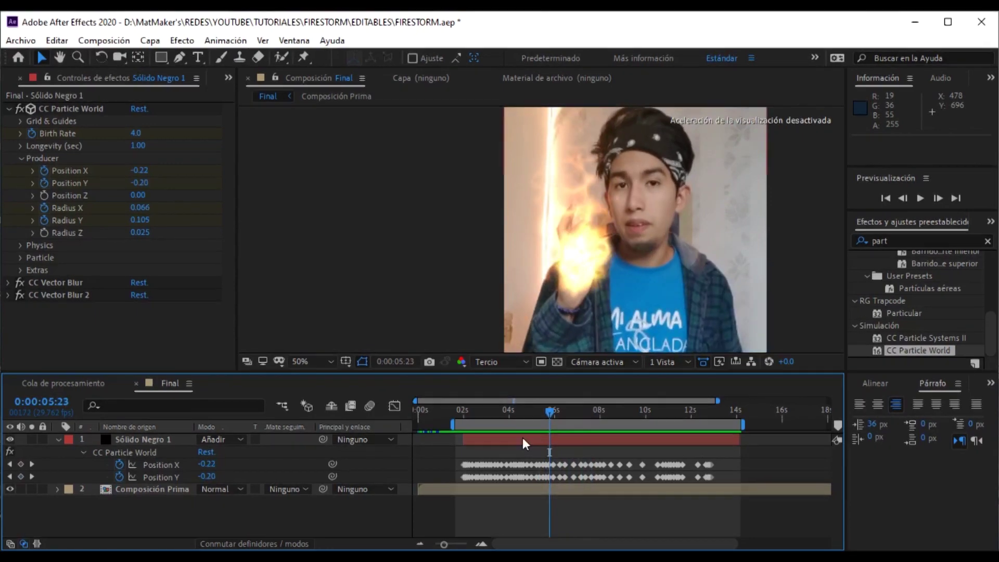
pyautogui.click(59, 440)
pyautogui.click(8, 109)
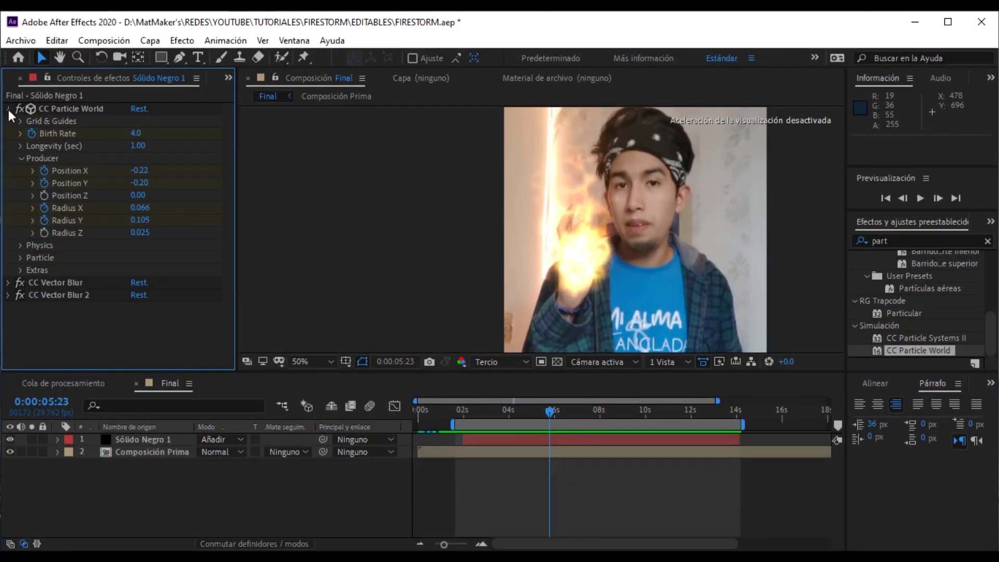
# Duplicate the Sólido Negro 1 fire layer and collapse all three effects on the duplicate
pyautogui.click(139, 440)
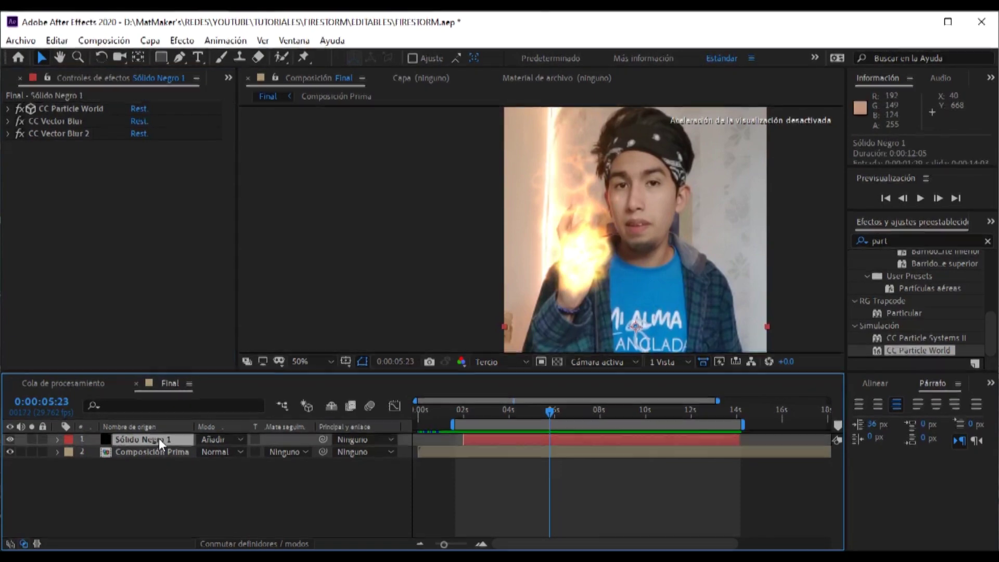
pyautogui.hotkey('ctrl', 'd')
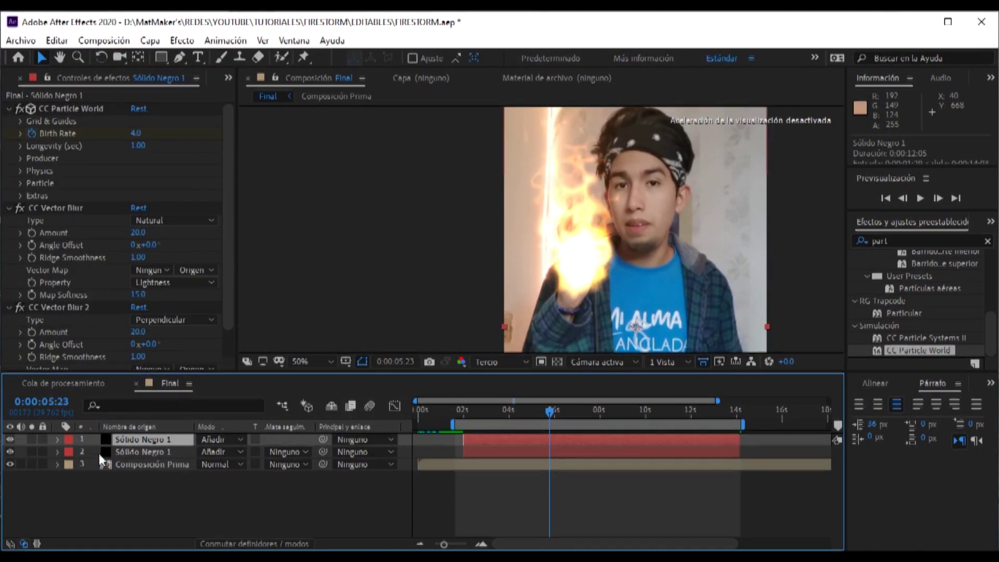
pyautogui.click(8, 108)
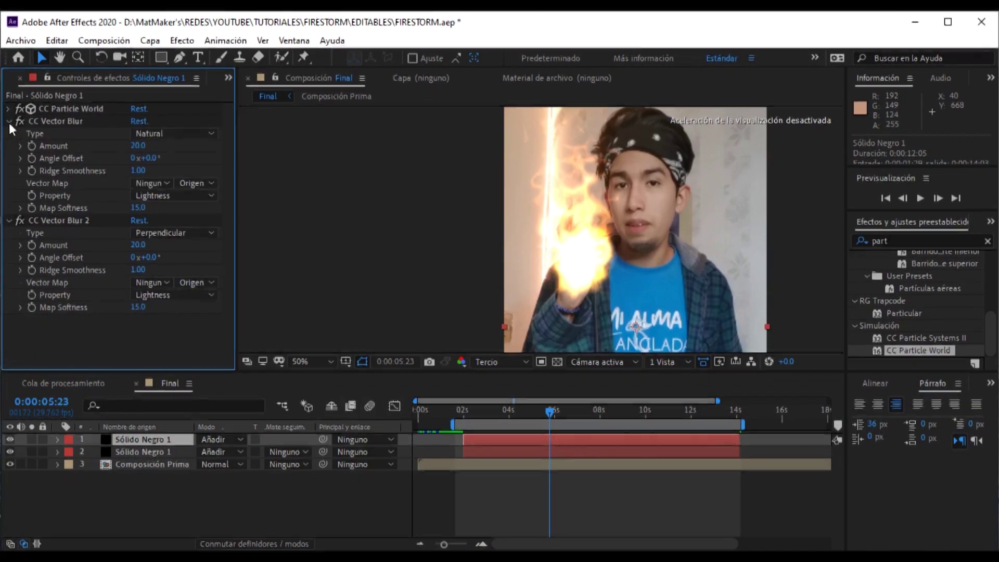
pyautogui.click(8, 121)
pyautogui.click(8, 134)
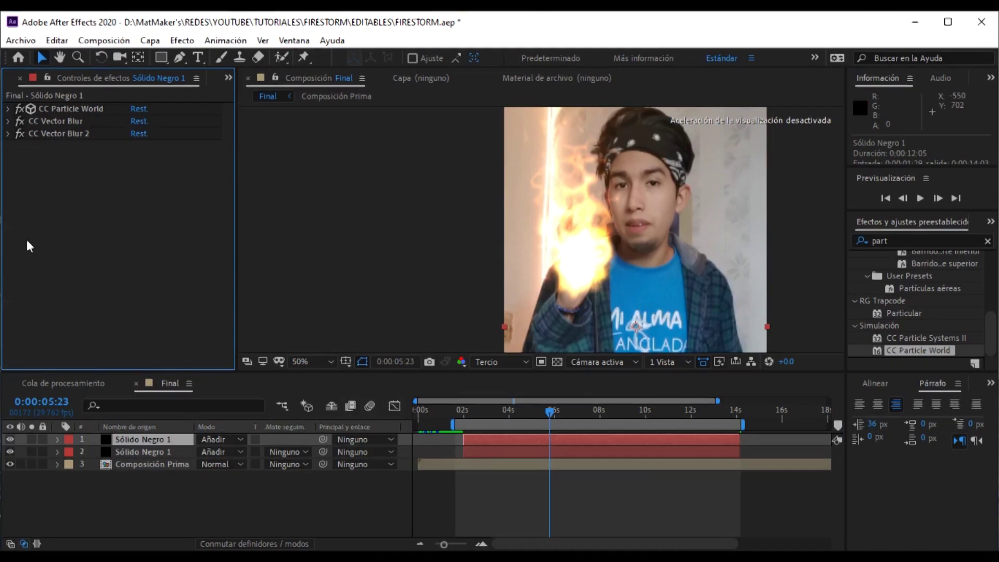
# Add Desenfoque gaussiano to the top Sólido Negro 1 layer, repeating border pixels, with Desenfoque set to 200
pyautogui.rightClick(83, 198)
pyautogui.moveTo(158, 291)
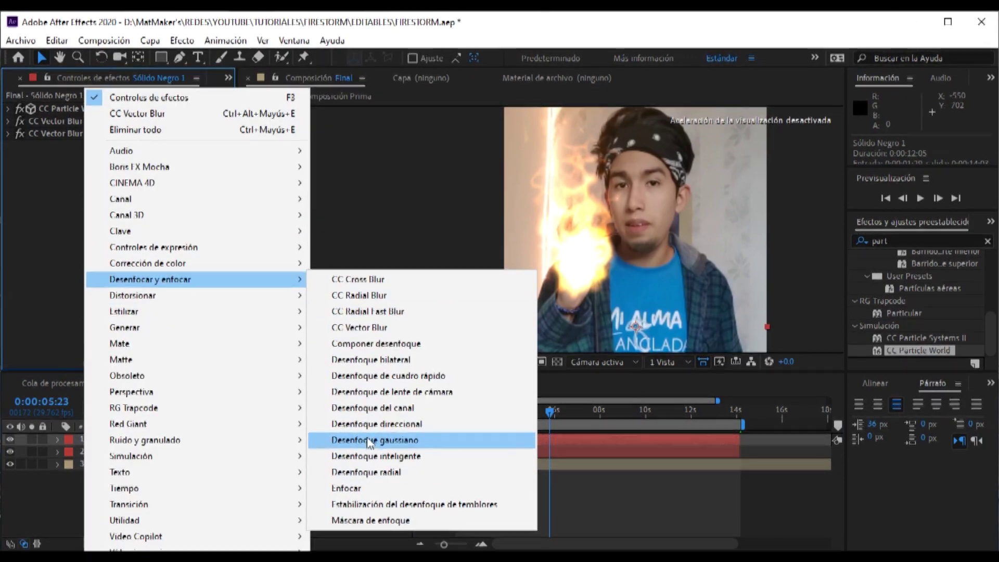
pyautogui.click(395, 440)
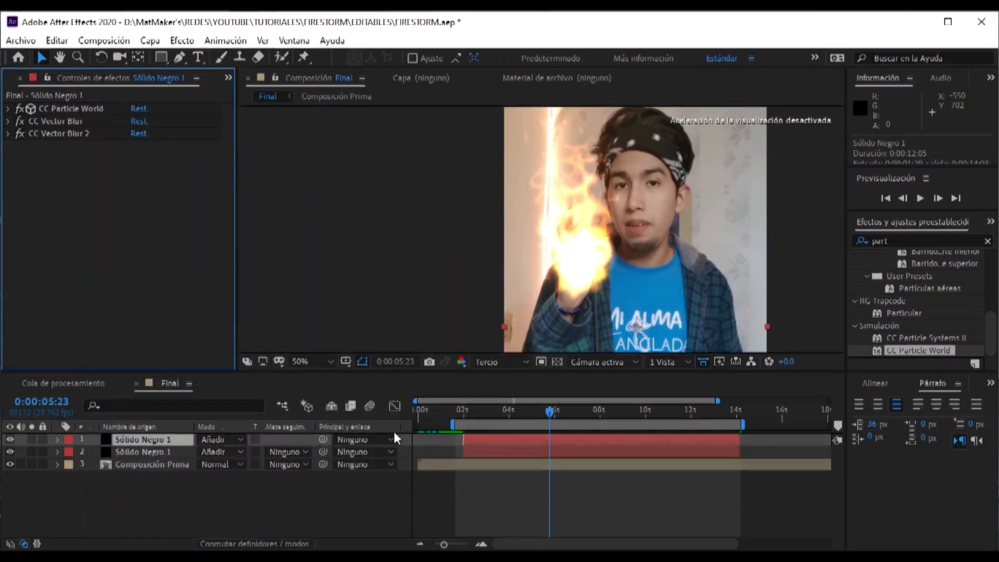
pyautogui.click(135, 183)
pyautogui.click(136, 158)
pyautogui.write('200')
pyautogui.press('Return')
# Preview the glow over the footage, stop at about 0:00:05:07 and recenter the composition view
pyautogui.moveTo(496, 413); pyautogui.dragTo(574, 413)
pyautogui.press('space')
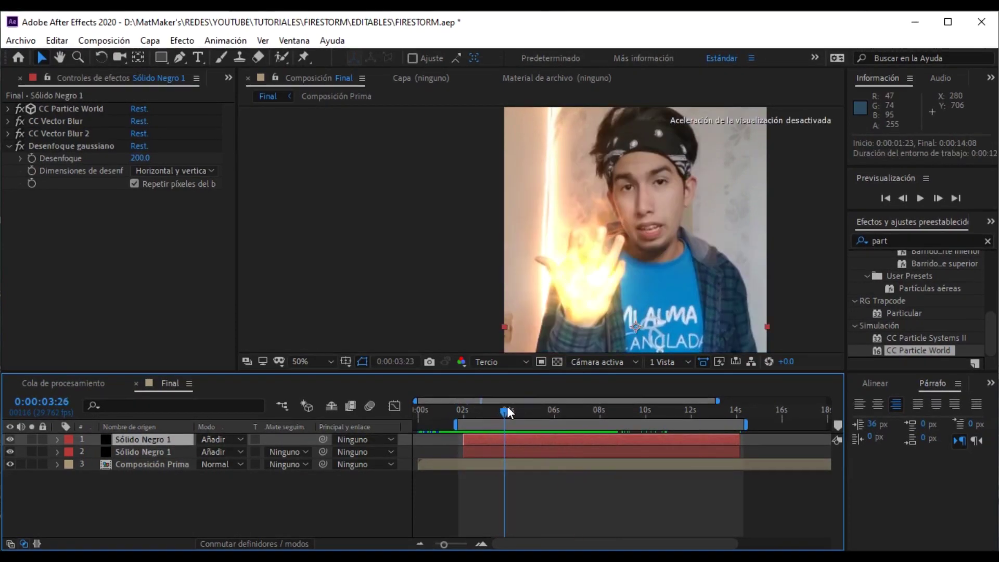
pyautogui.moveTo(533, 407)
pyautogui.mouseDown()
pyautogui.moveTo(591, 413)
pyautogui.moveTo(542, 407)
pyautogui.mouseUp()
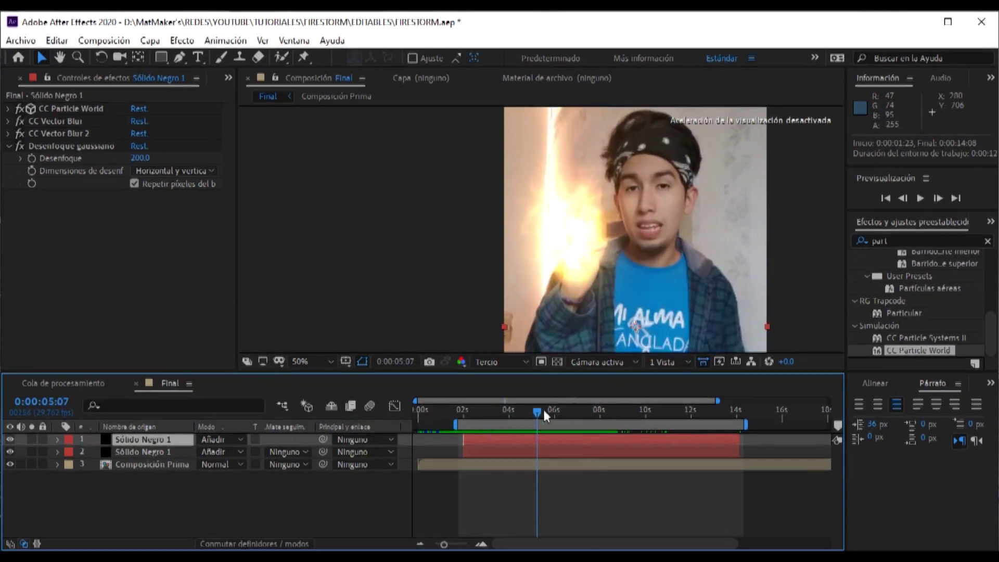
pyautogui.moveTo(681, 241); pyautogui.dragTo(597, 241)
pyautogui.press('v')
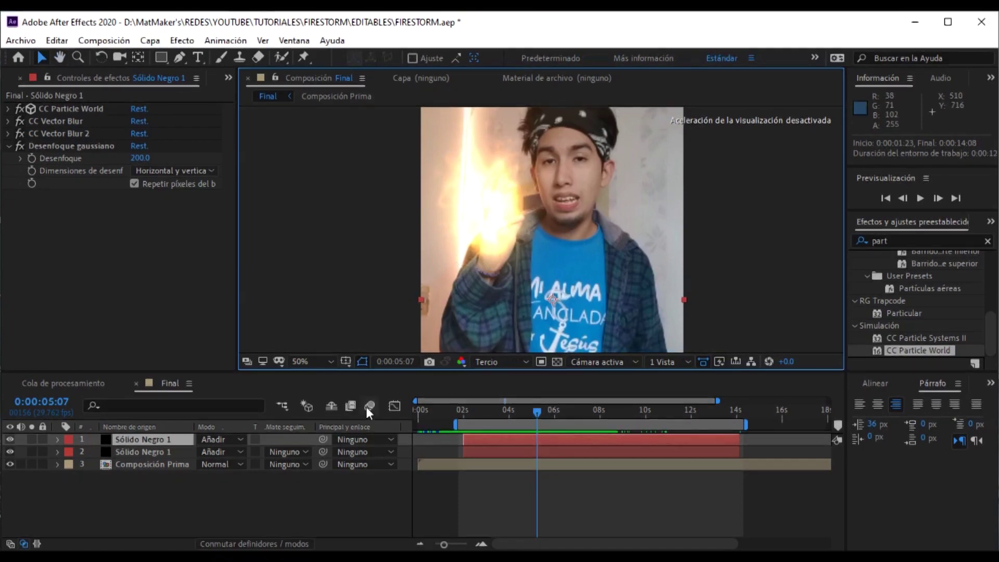
# Duplicate the lower Sólido Negro 1 fire layer, the one without the gaussian blur
pyautogui.click(146, 440)
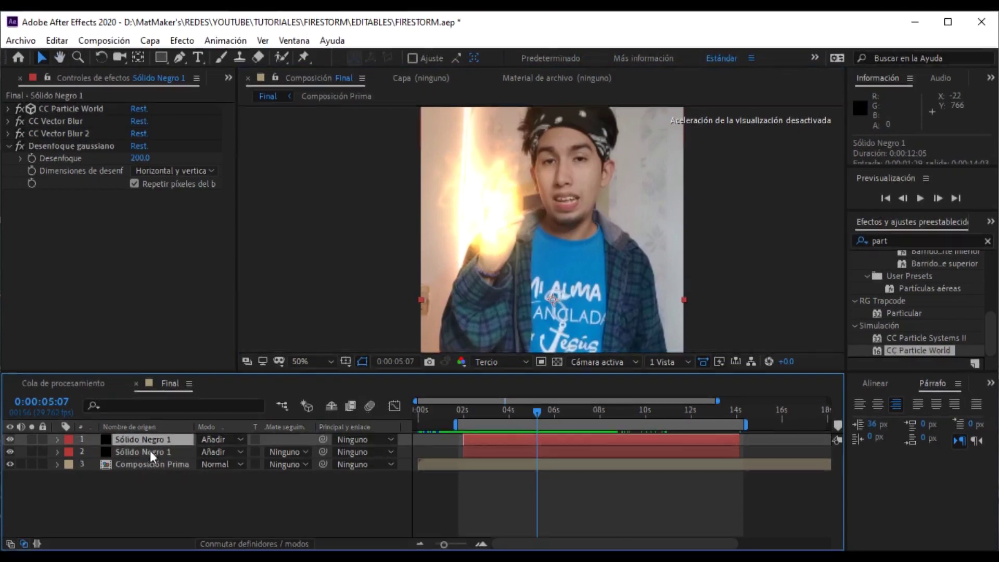
pyautogui.click(151, 451)
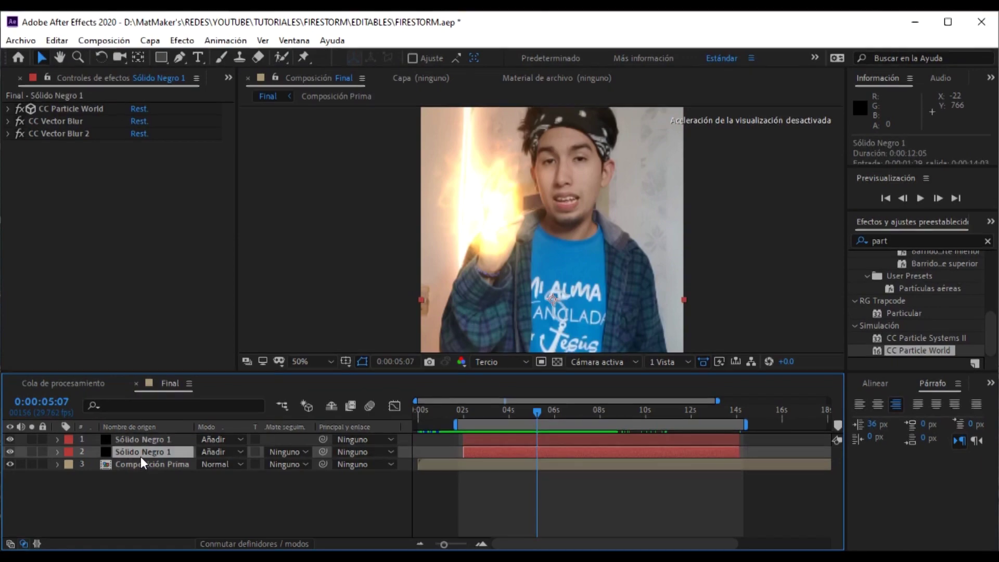
pyautogui.hotkey('ctrl', 'd')
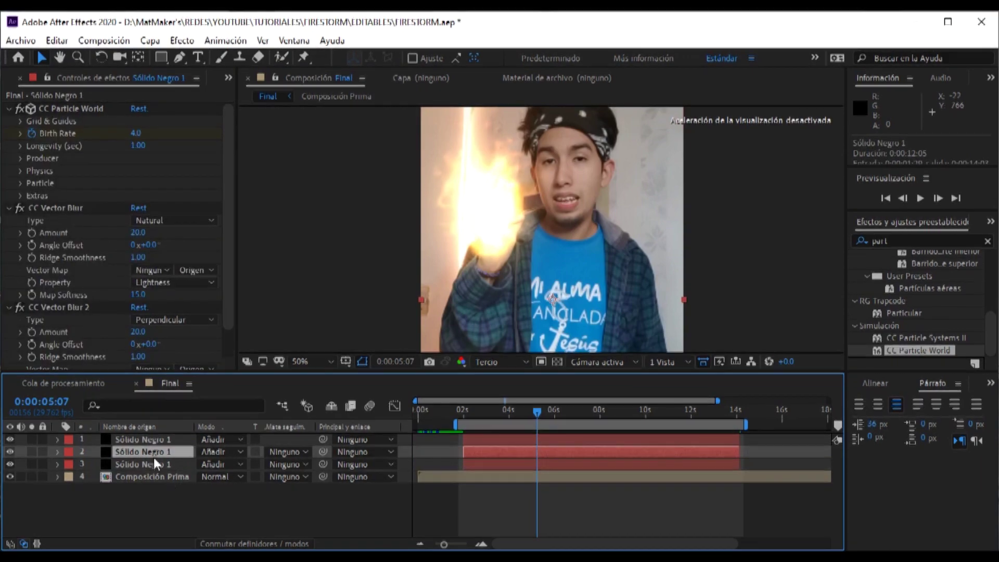
# Precompose the lowest Sólido Negro 1 layer as Fuego, transferring all attributes to the new composition
pyautogui.click(158, 464)
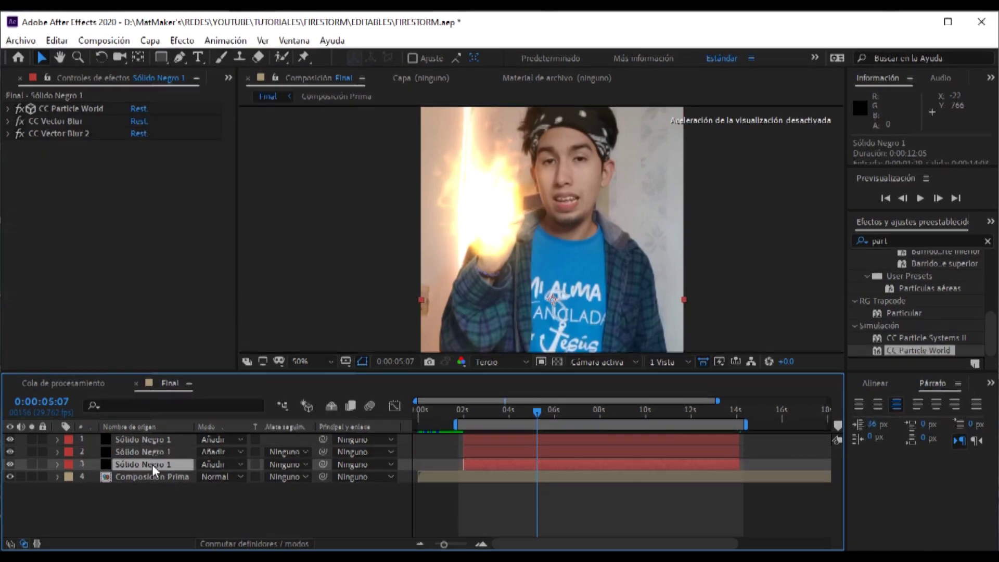
pyautogui.rightClick(153, 465)
pyautogui.click(201, 401)
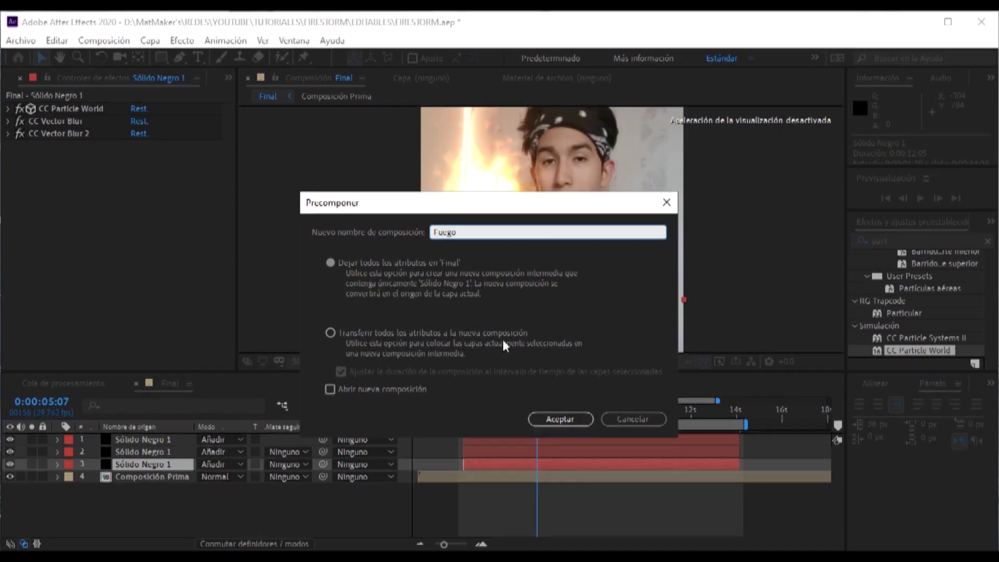
pyautogui.click(341, 332)
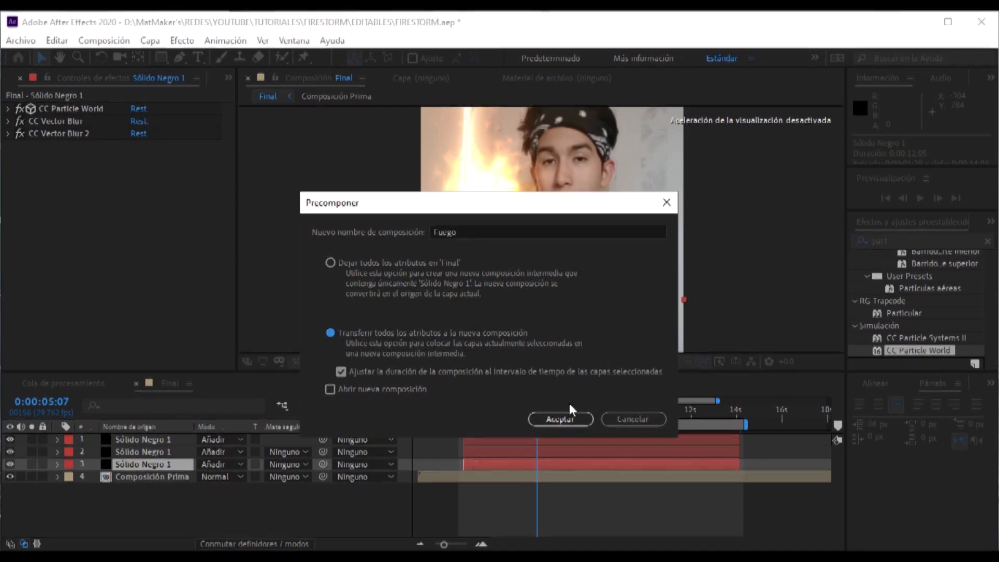
pyautogui.click(573, 418)
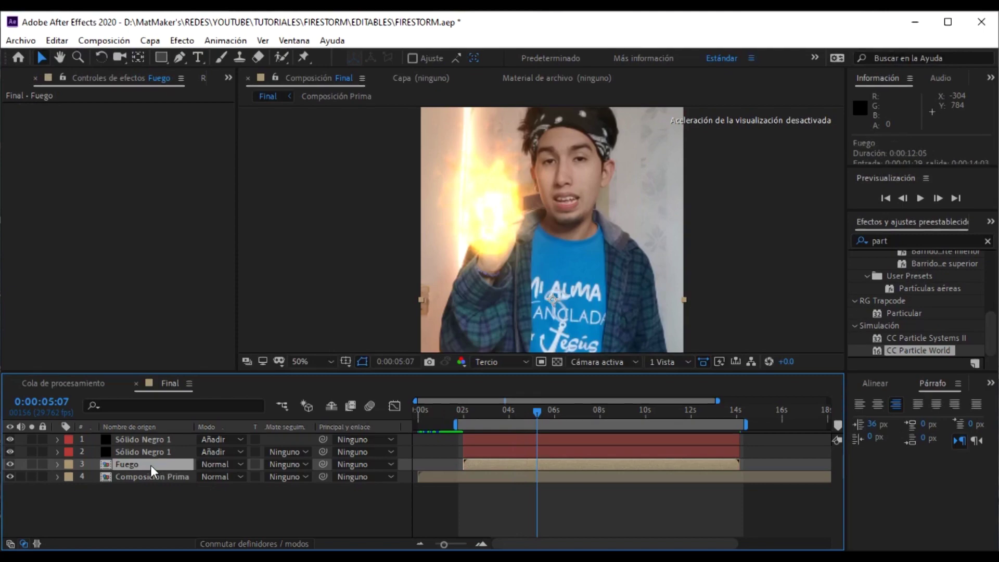
# Set the Fuego layer's blending mode to Añadir
pyautogui.click(209, 465)
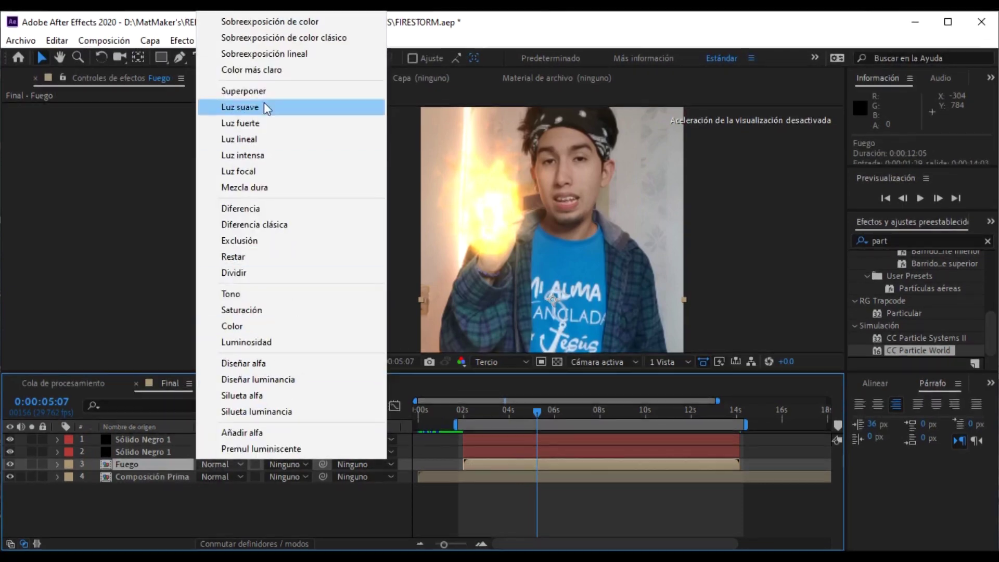
pyautogui.click(271, 77)
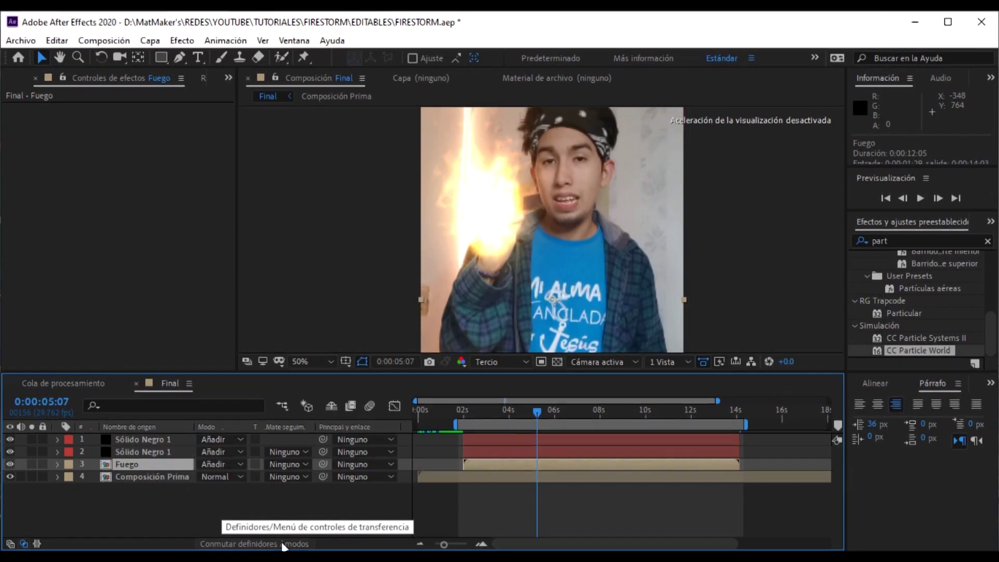
pyautogui.click(263, 543)
pyautogui.click(262, 543)
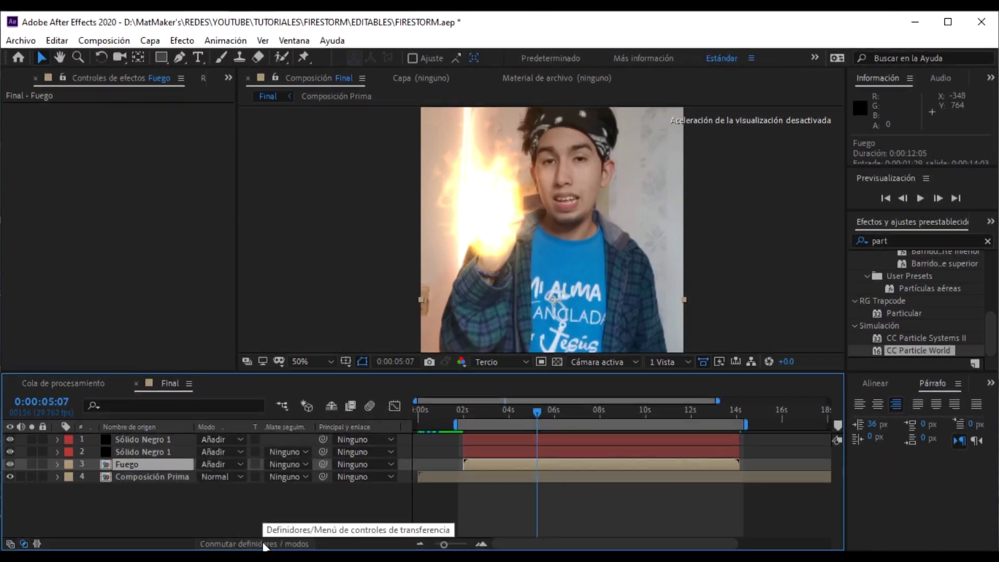
pyautogui.click(262, 543)
pyautogui.click(262, 543)
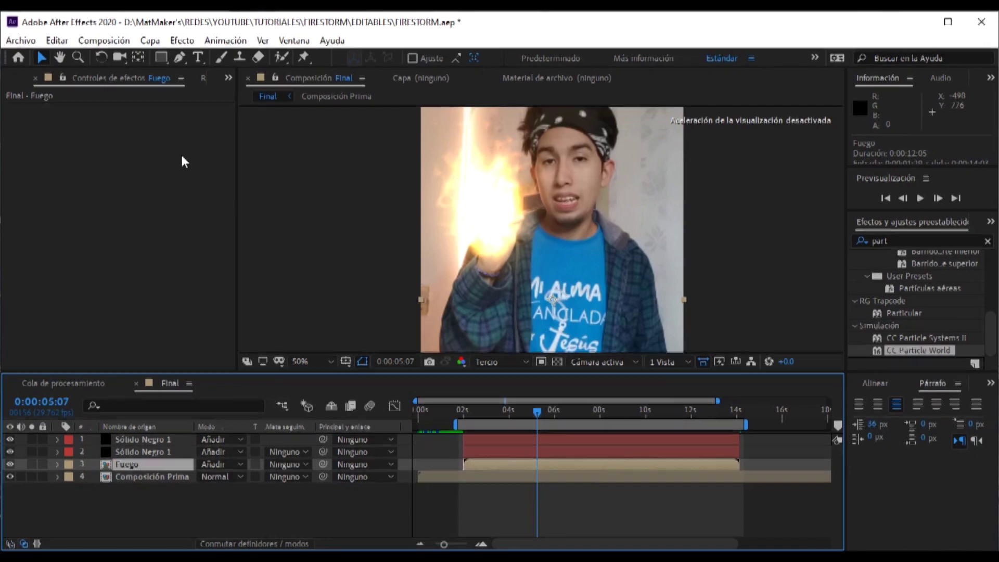
# Add Desenfoque gaussiano to the Fuego layer with repeated border pixels, solo the layer and set Desenfoque to 187.0
pyautogui.rightClick(112, 171)
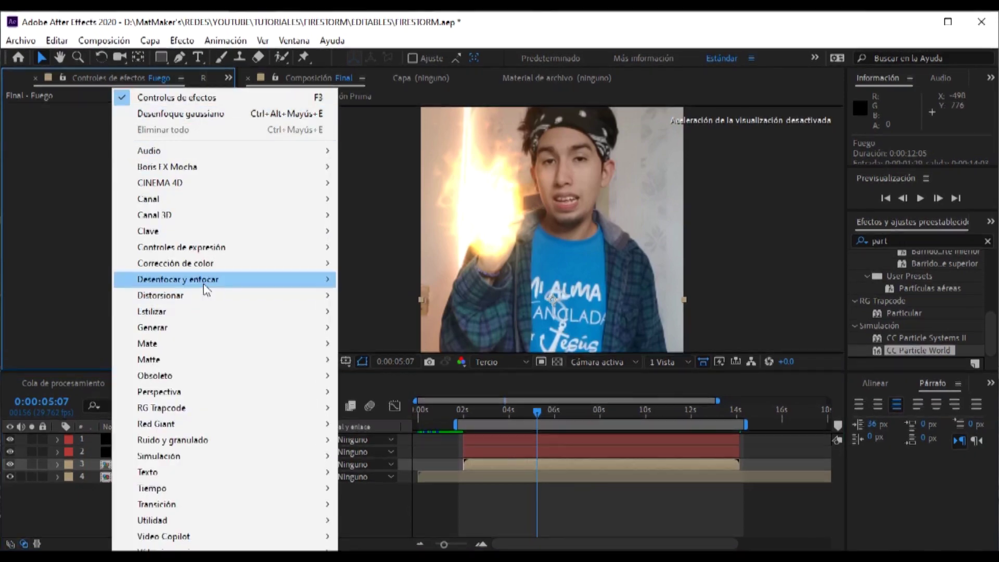
pyautogui.moveTo(180, 279)
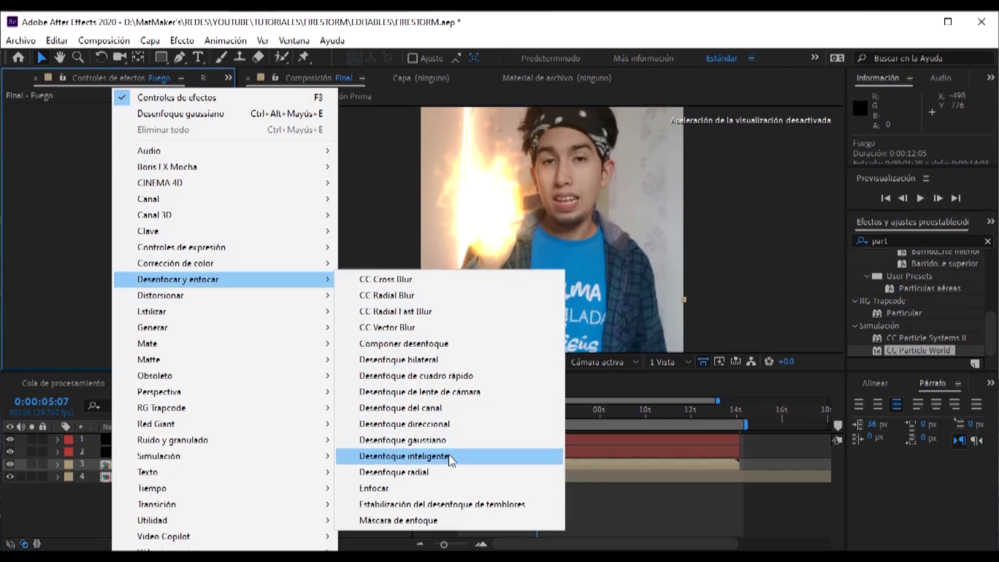
pyautogui.click(445, 441)
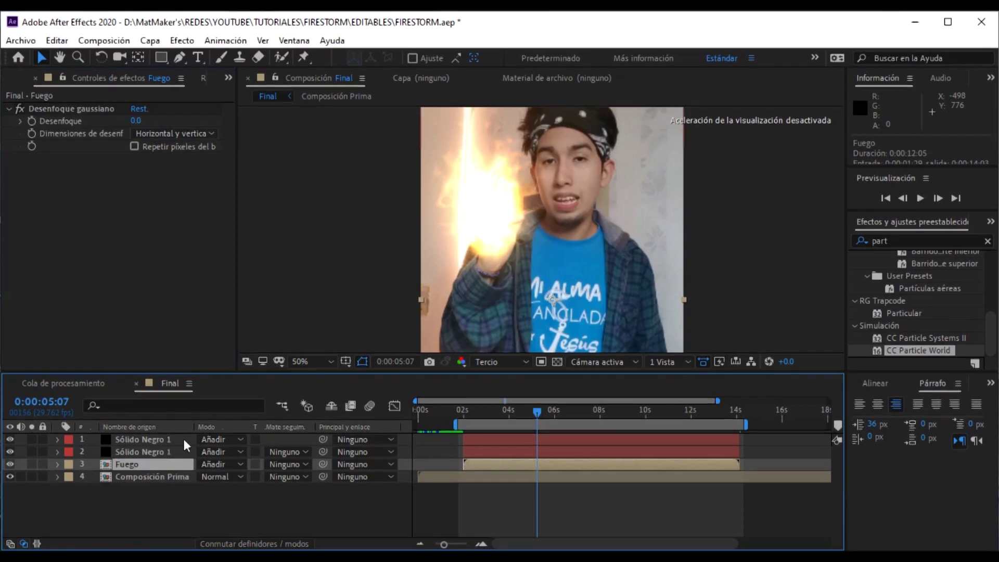
pyautogui.click(134, 146)
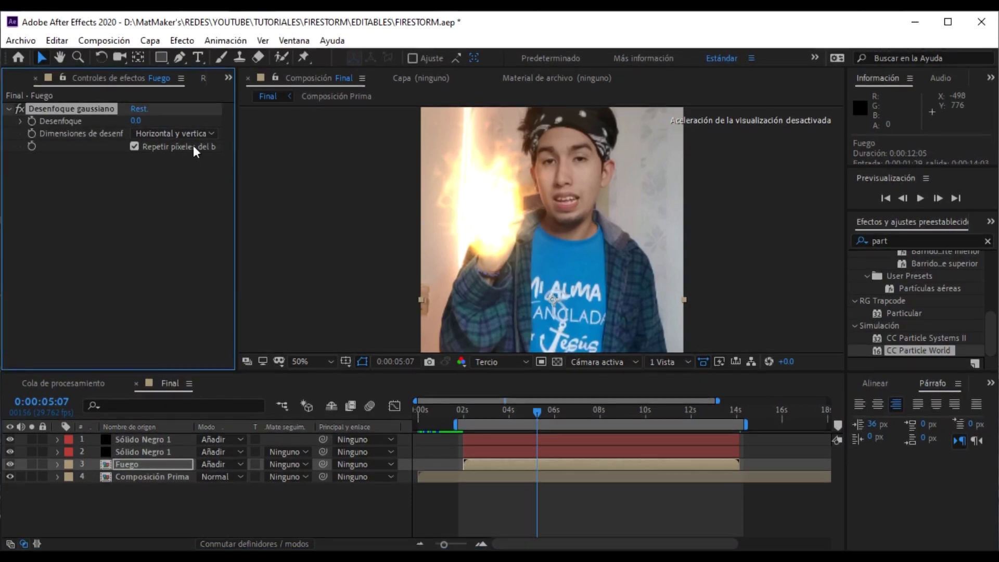
pyautogui.click(141, 123)
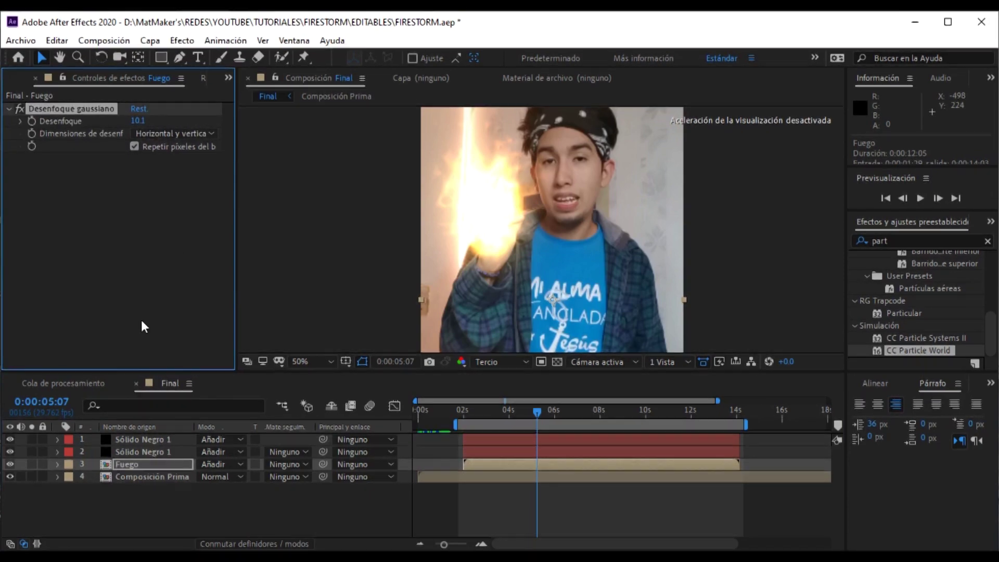
pyautogui.click(32, 464)
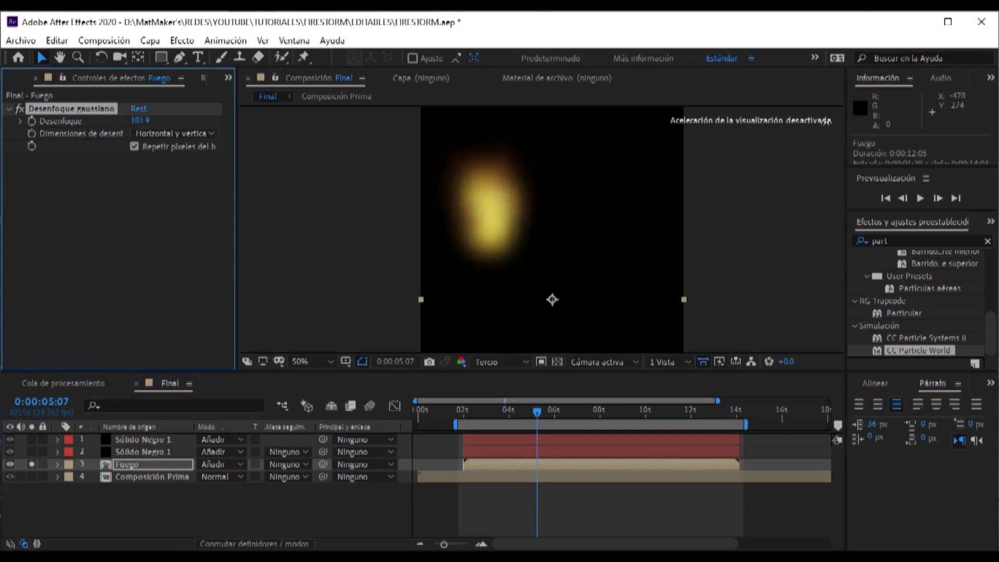
pyautogui.moveTo(828, 121); pyautogui.dragTo(853, 121)
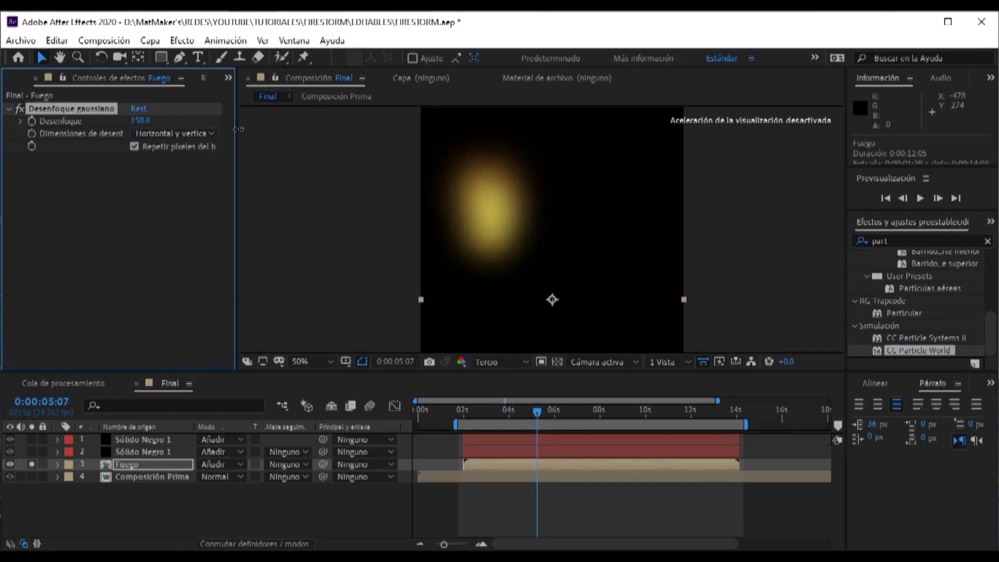
# Play the soloed Fuego glow from 0:00:01:27 and scrub to 0:00:04:09 to check how it follows the hand
pyautogui.click(461, 411)
pyautogui.press('space')
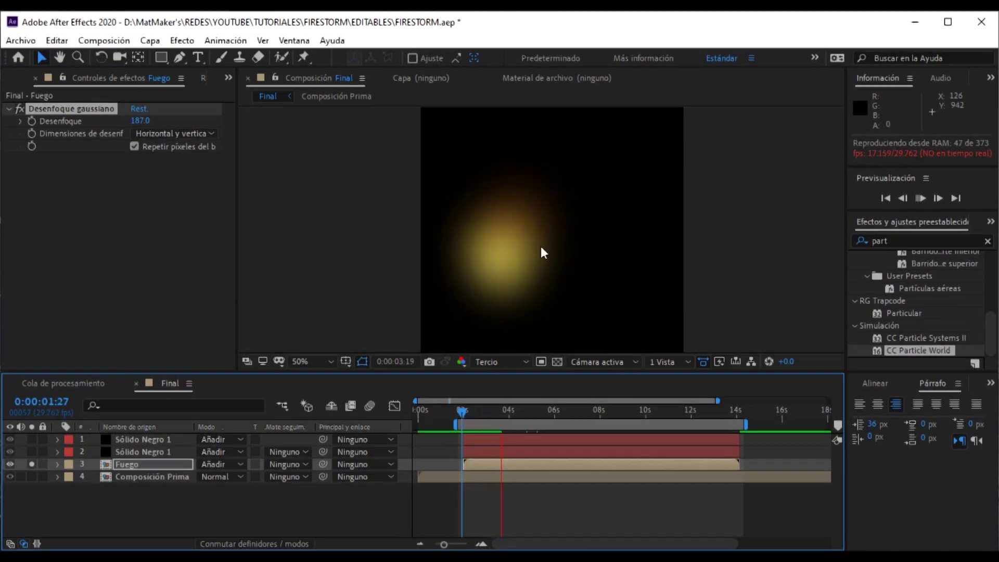
pyautogui.moveTo(522, 418)
pyautogui.mouseDown()
pyautogui.moveTo(507, 417)
pyautogui.moveTo(515, 418)
pyautogui.mouseUp()
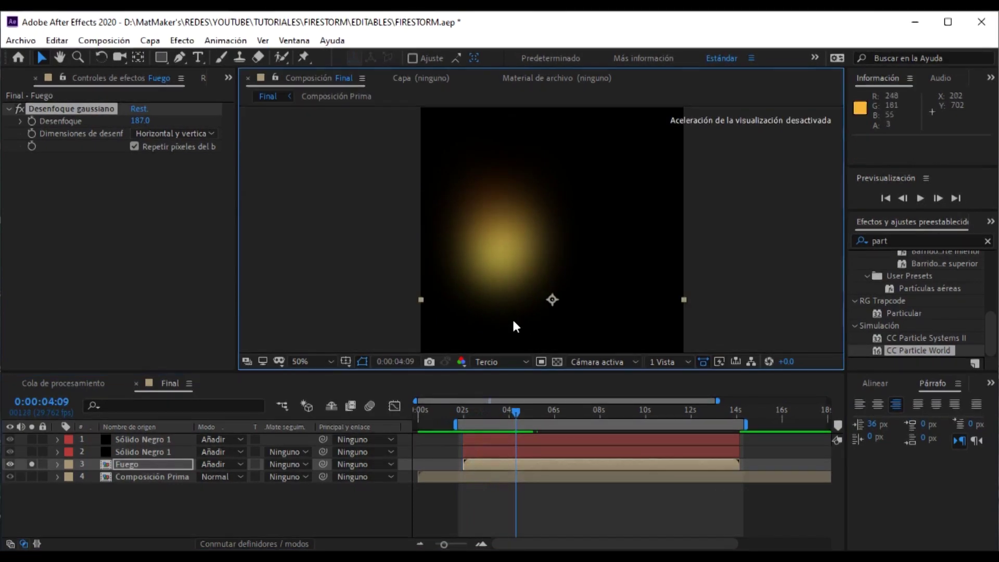
# Turn off the Fuego layer's solo and move its glow over the door beside the hand, at about position 302, 914
pyautogui.click(31, 464)
pyautogui.moveTo(545, 224); pyautogui.dragTo(686, 218)
pyautogui.moveTo(810, 292); pyautogui.dragTo(976, 321)
pyautogui.moveTo(719, 246); pyautogui.dragTo(784, 278)
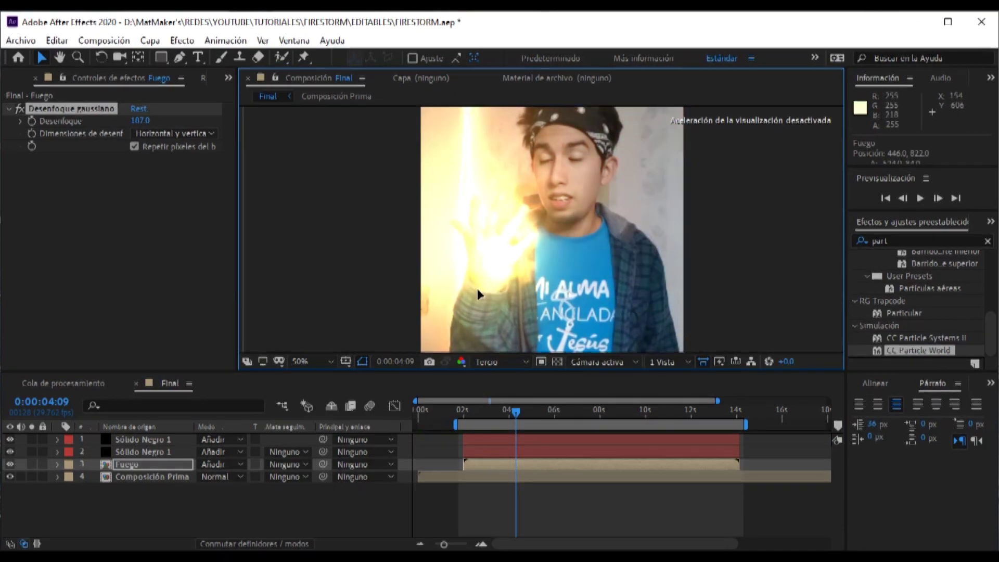
pyautogui.moveTo(477, 288); pyautogui.dragTo(423, 317)
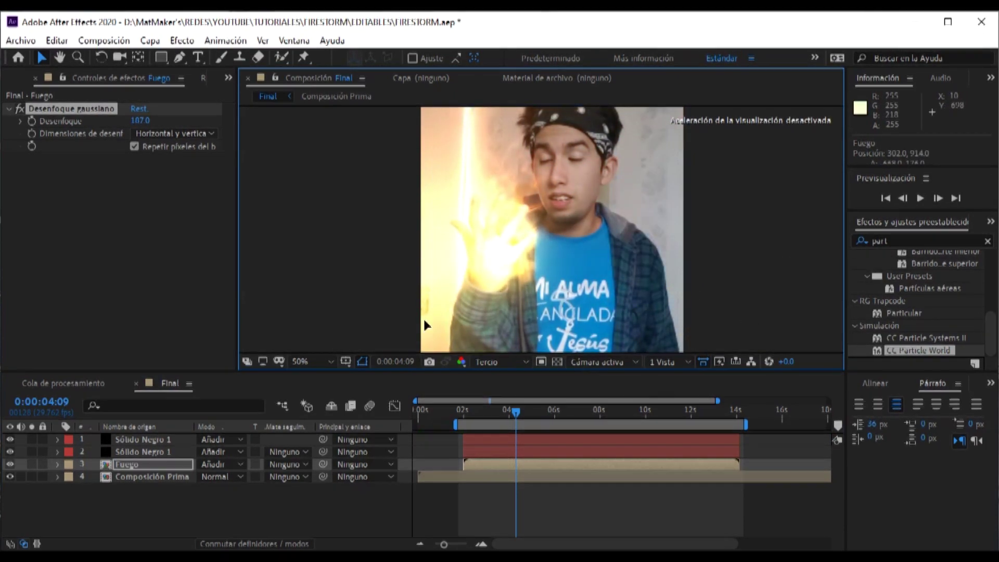
# Go to 0:00:03:14, collapse the Fuego layer's gaussian blur and add the Blanco y negro effect
pyautogui.moveTo(515, 415); pyautogui.dragTo(498, 423)
pyautogui.click(146, 465)
pyautogui.click(9, 109)
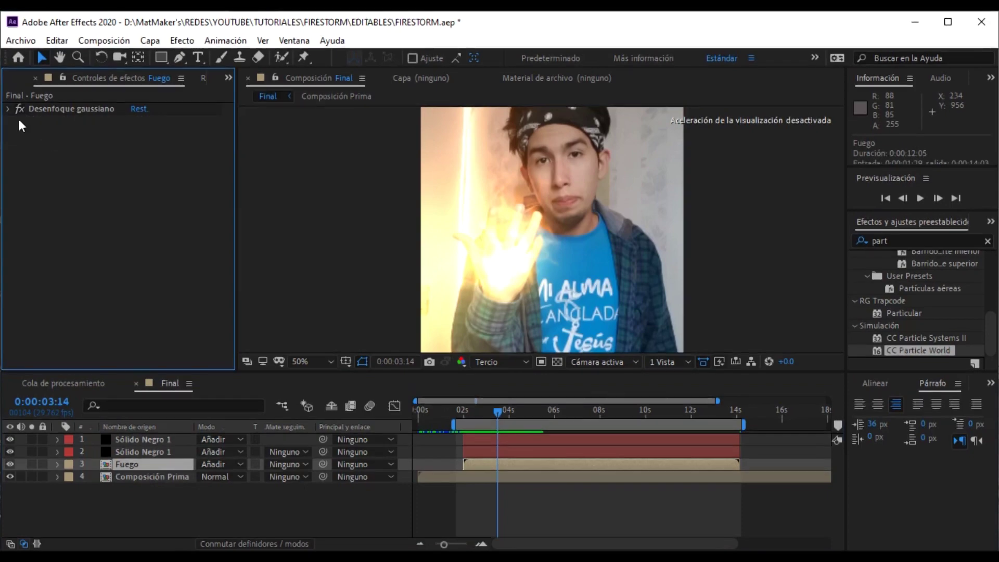
pyautogui.rightClick(86, 120)
pyautogui.moveTo(186, 266)
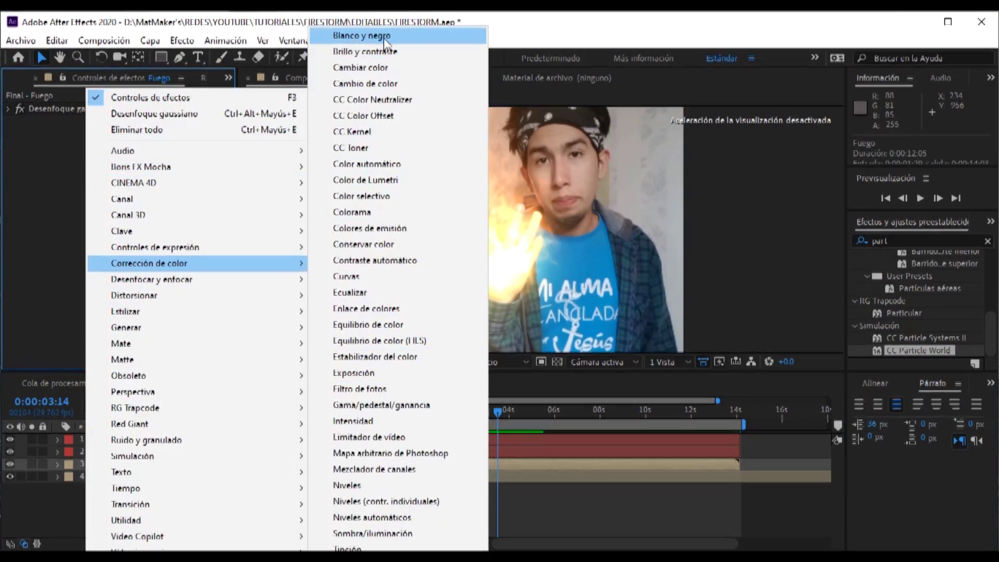
pyautogui.press('Escape')
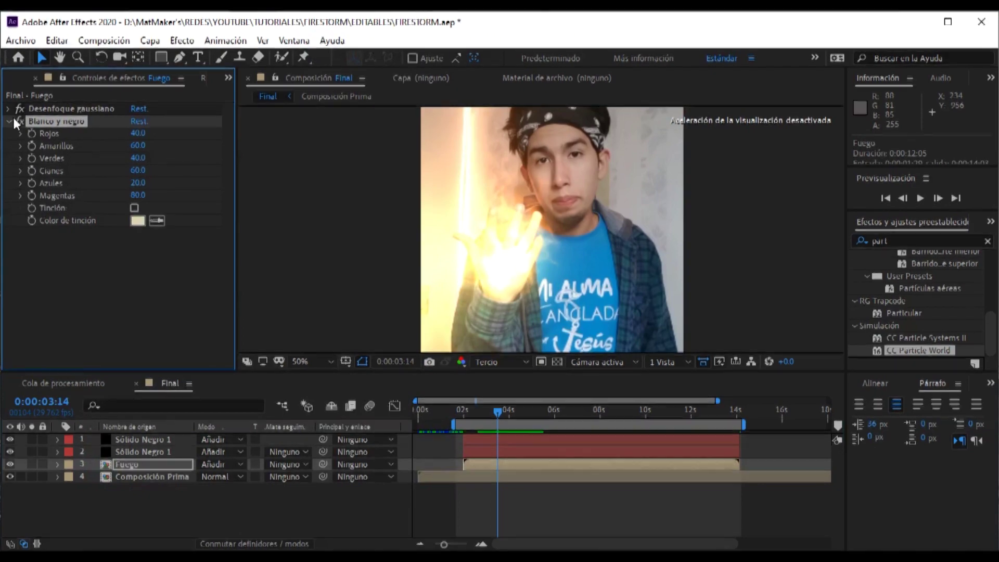
# Collapse Blanco y negro, add the Niveles effect to the Fuego layer and solo that layer
pyautogui.click(9, 121)
pyautogui.rightClick(48, 135)
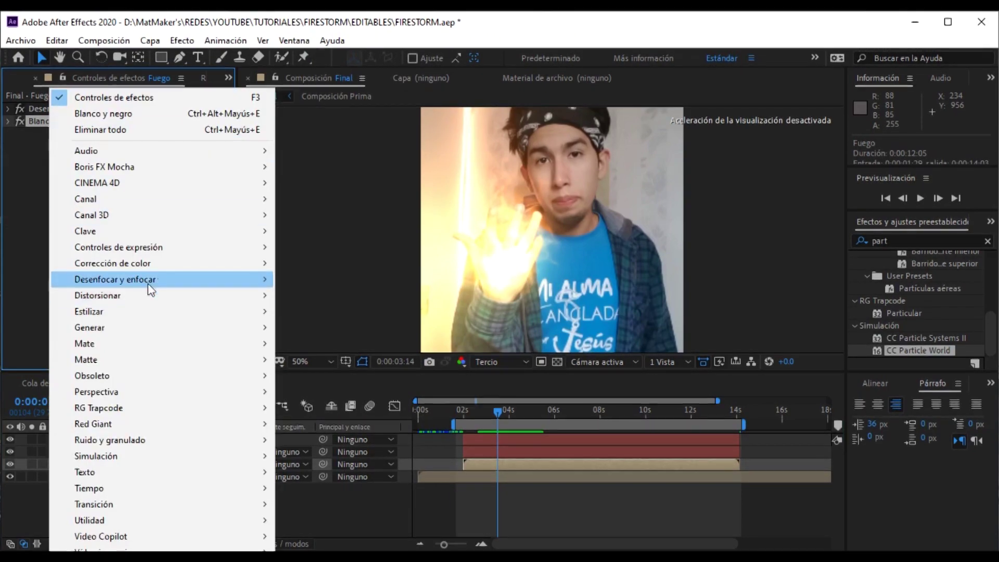
pyautogui.moveTo(156, 264)
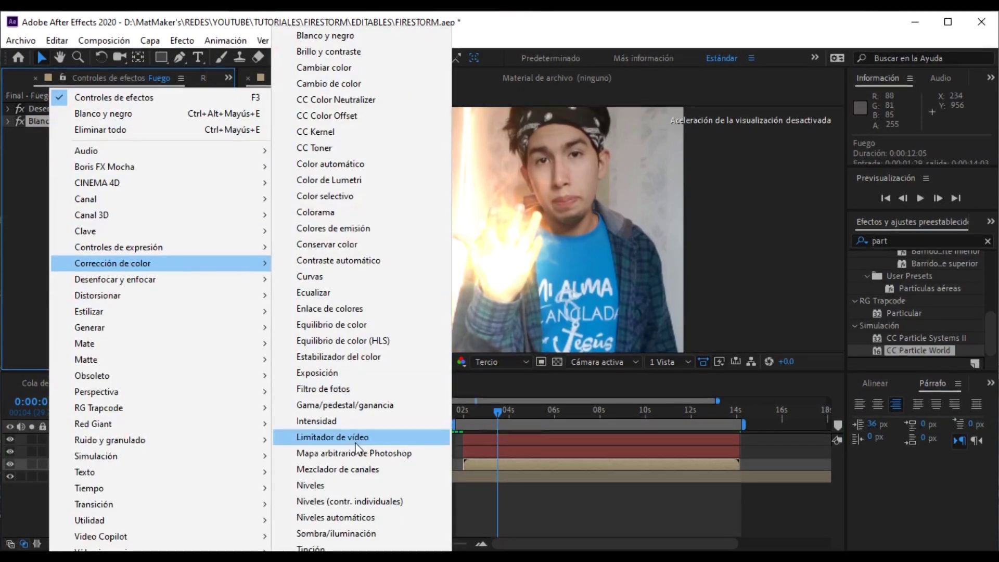
pyautogui.click(318, 486)
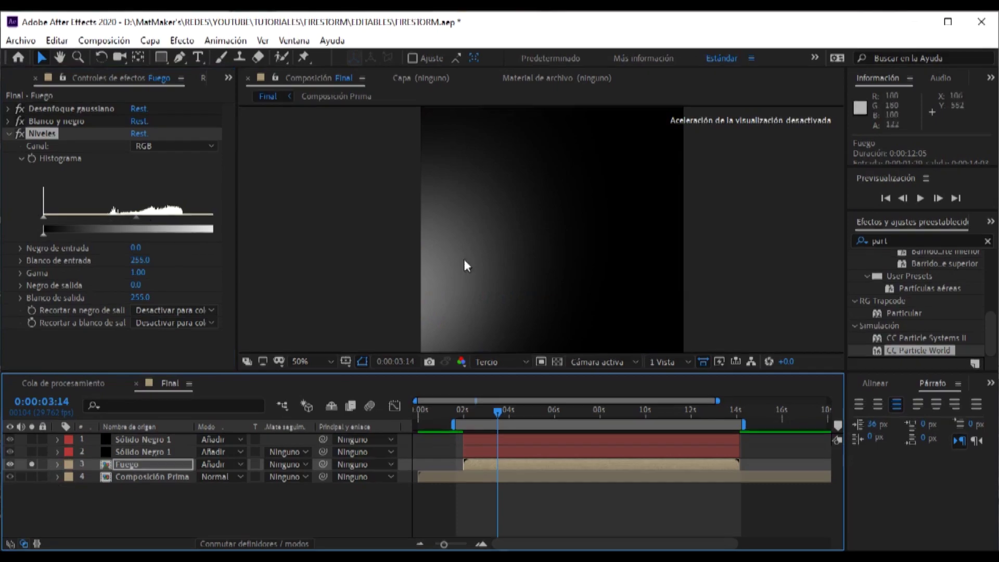
# Widen the effect controls and set Niveles' Blanco de entrada to 194.0 and Negro de entrada to 55.0
pyautogui.moveTo(236, 290); pyautogui.dragTo(266, 290)
pyautogui.moveTo(230, 218); pyautogui.dragTo(186, 221)
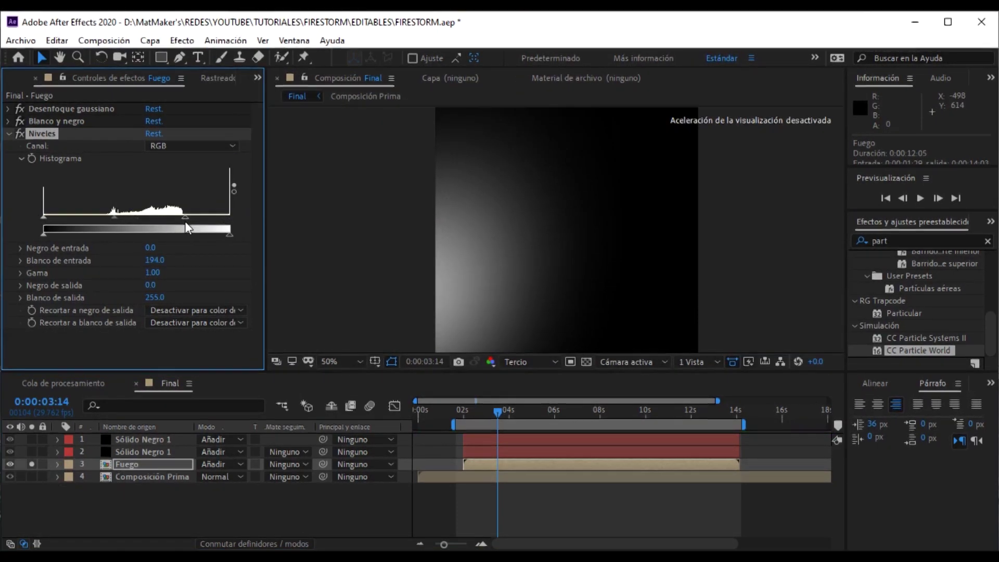
pyautogui.moveTo(45, 217); pyautogui.dragTo(83, 217)
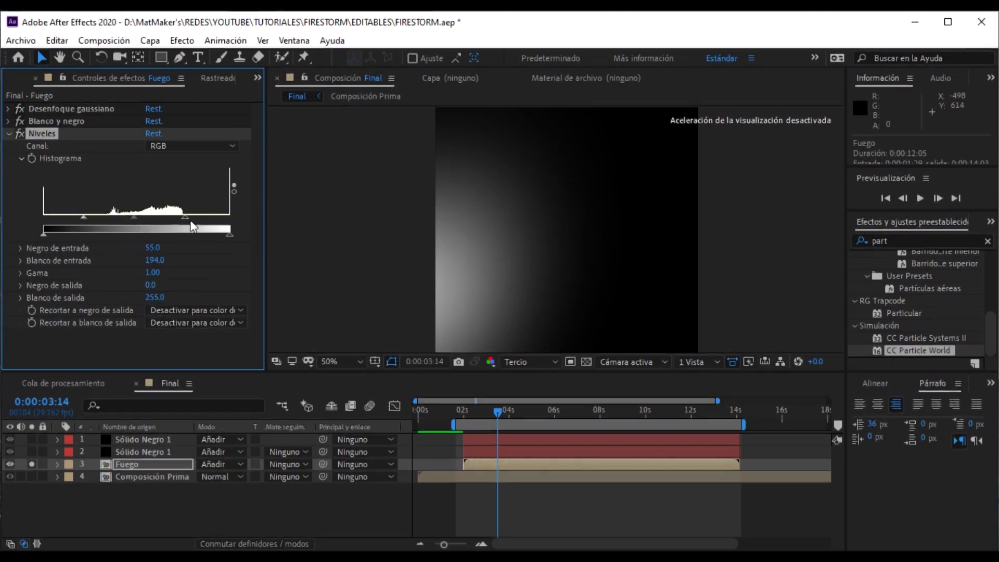
# Set Niveles' Negro de entrada to 62.0 and Blanco de entrada to 108.0, then collapse it and turn off Fuego's solo
pyautogui.moveTo(187, 218); pyautogui.dragTo(89, 219)
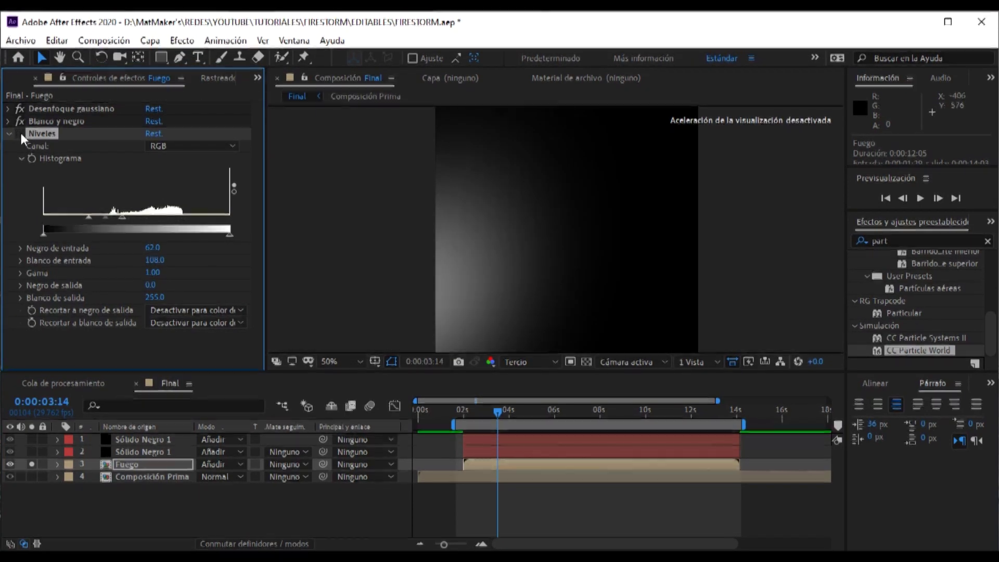
pyautogui.click(9, 134)
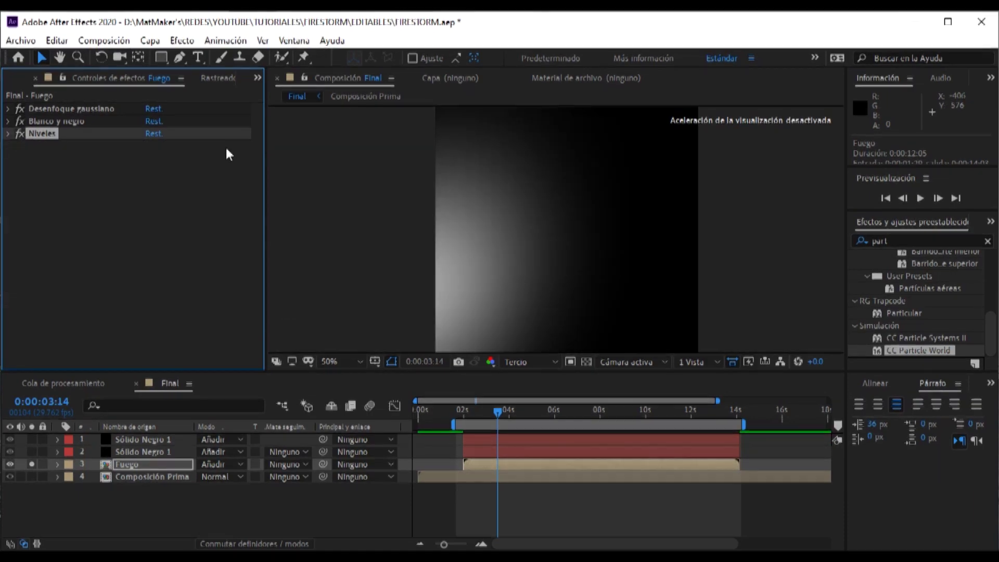
pyautogui.click(31, 464)
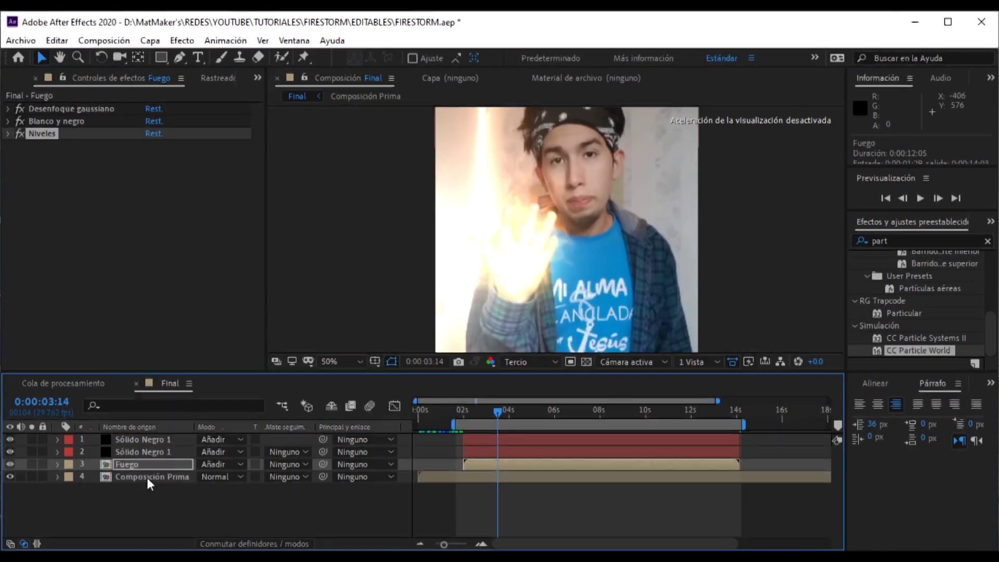
# Duplicate the Composición Prima layer and set the upper copy's blending mode to Añadir
pyautogui.click(178, 478)
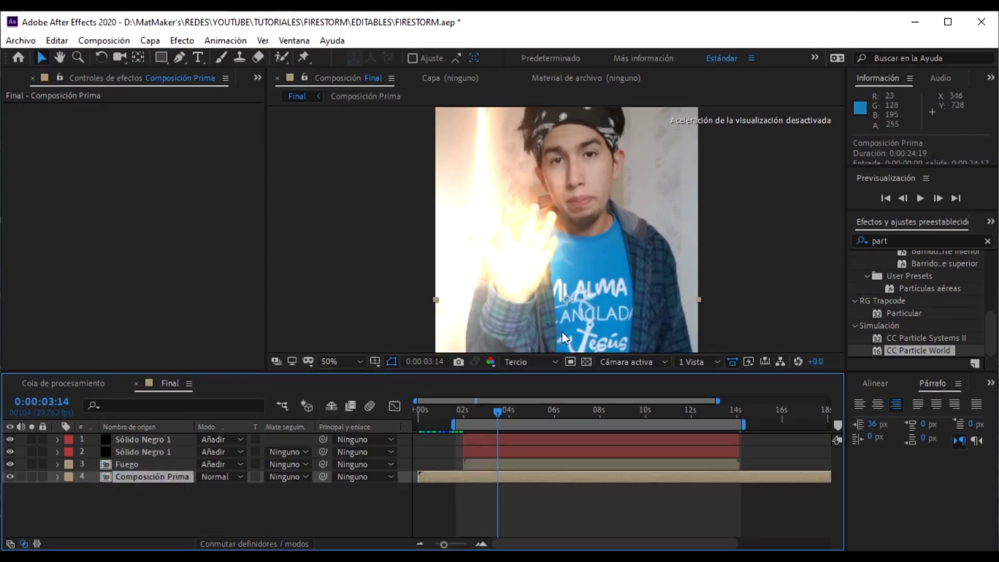
pyautogui.hotkey('ctrl', 'd')
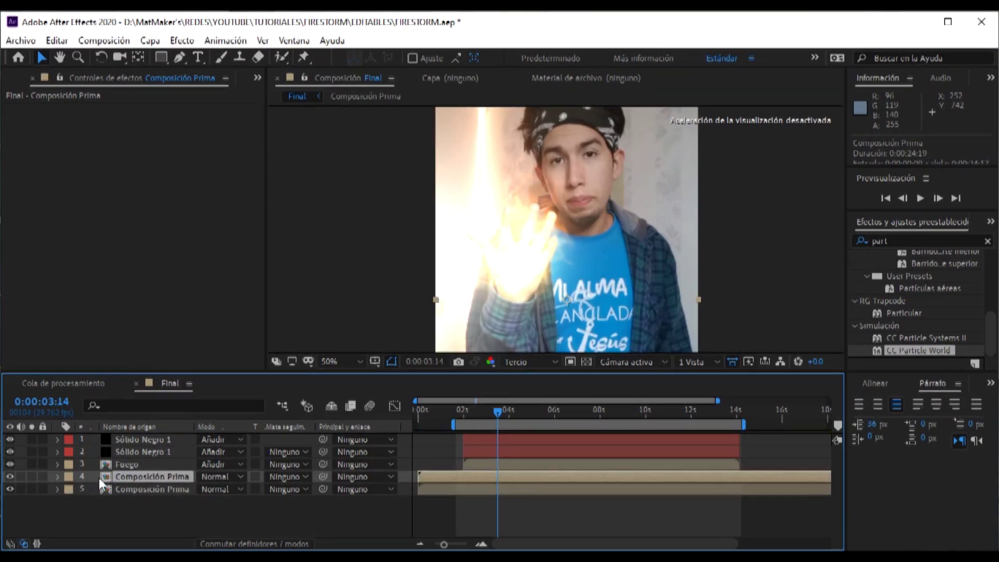
pyautogui.click(216, 477)
pyautogui.click(292, 16)
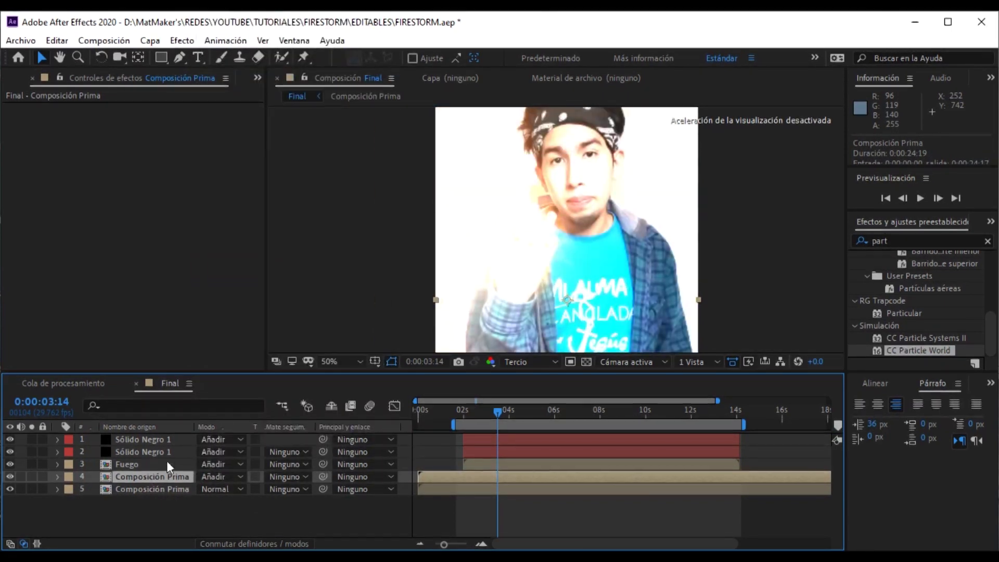
# Add the Tritono effect to the Composición Prima copy and set Medios tonos to bright orange, about FF8400
pyautogui.rightClick(130, 92)
pyautogui.moveTo(217, 266)
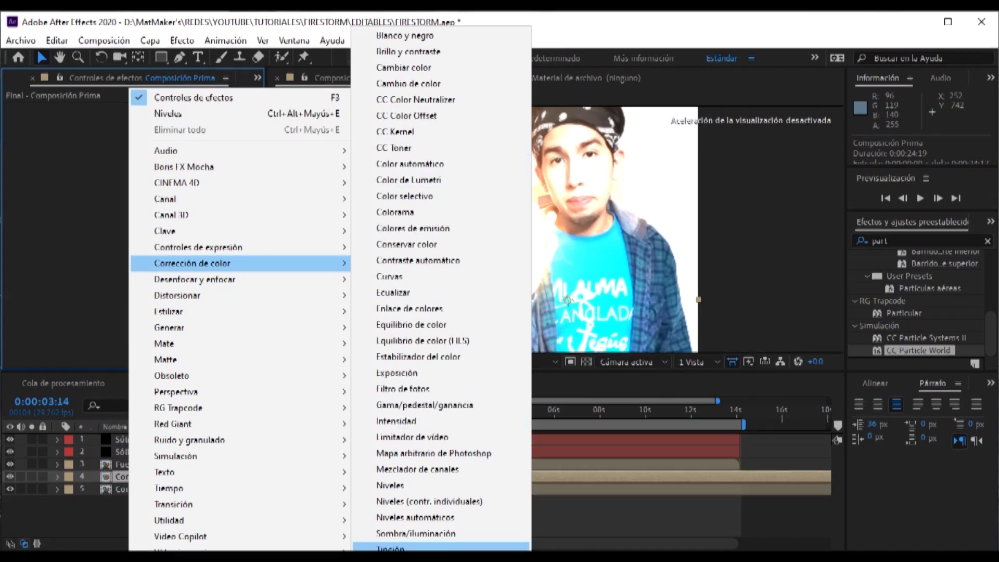
pyautogui.click(390, 548)
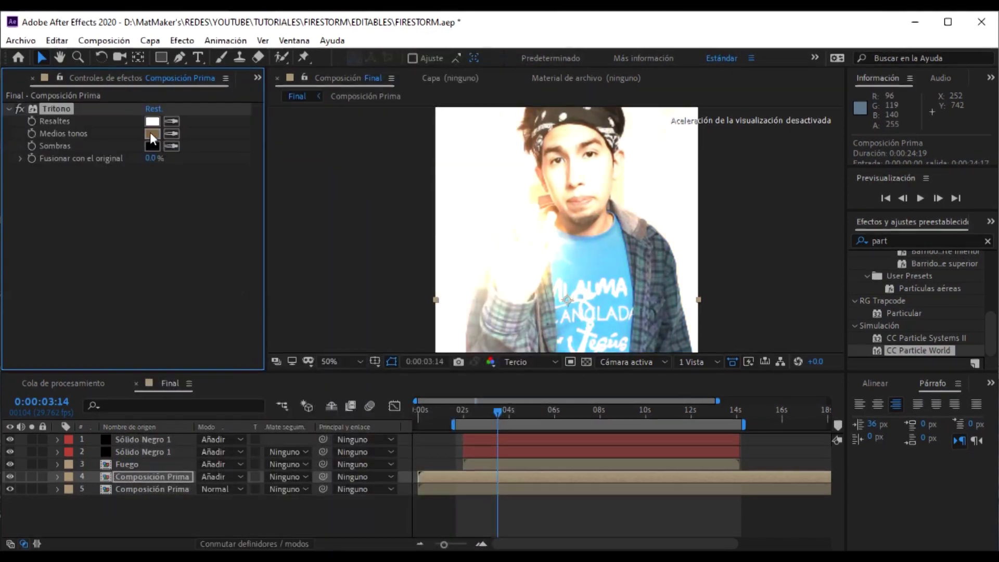
pyautogui.click(152, 134)
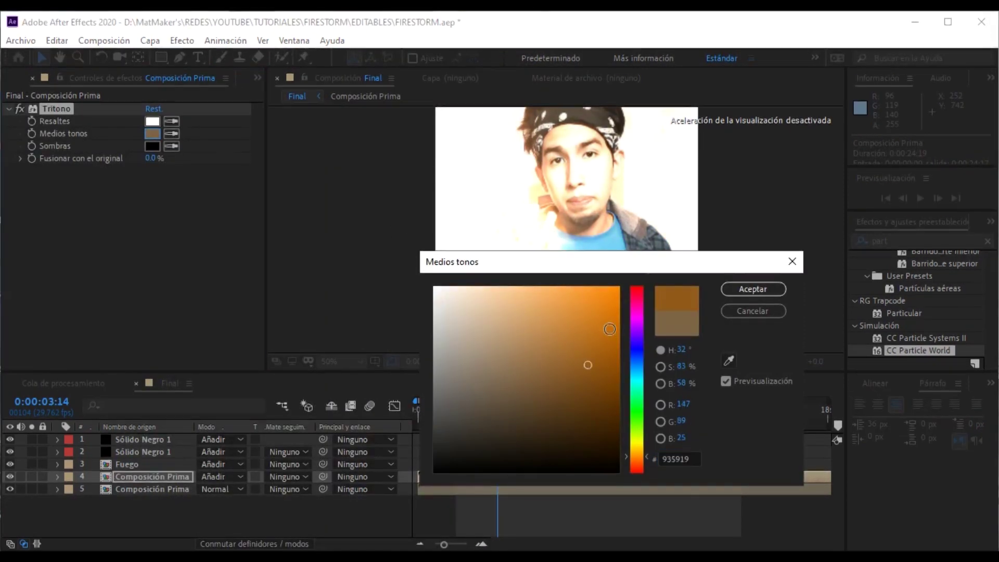
pyautogui.moveTo(589, 363); pyautogui.dragTo(620, 287)
pyautogui.moveTo(636, 449); pyautogui.dragTo(641, 455)
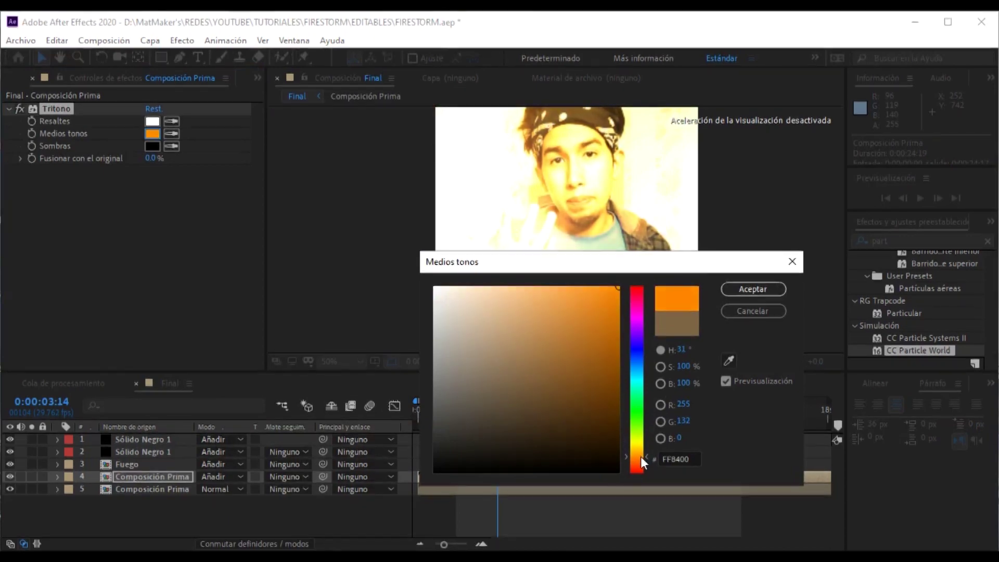
pyautogui.click(753, 289)
# Set Tritono's Resaltes to a pale yellow and collapse the effect
pyautogui.click(152, 121)
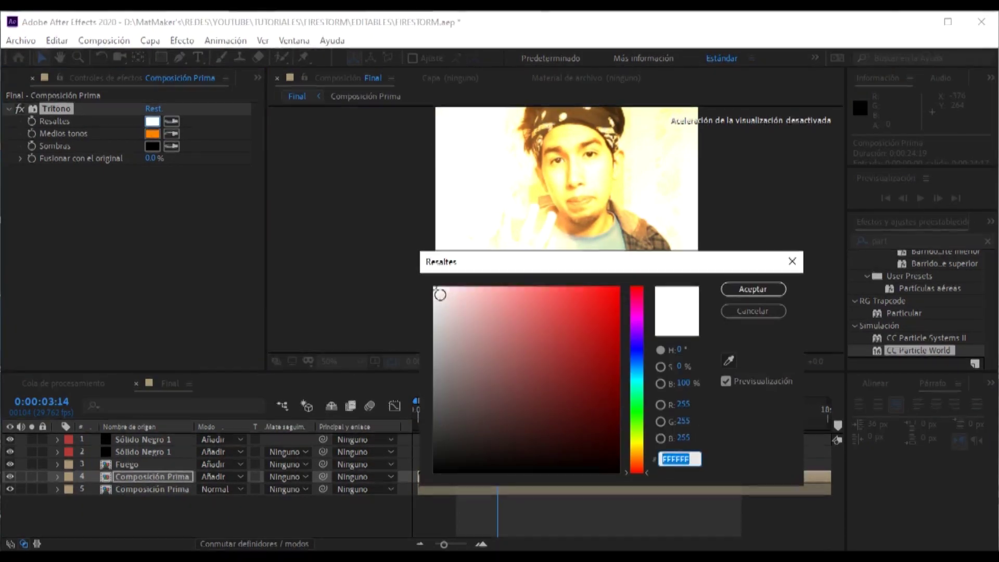
pyautogui.moveTo(443, 296); pyautogui.dragTo(448, 285)
pyautogui.moveTo(651, 455); pyautogui.dragTo(651, 449)
pyautogui.press('Return')
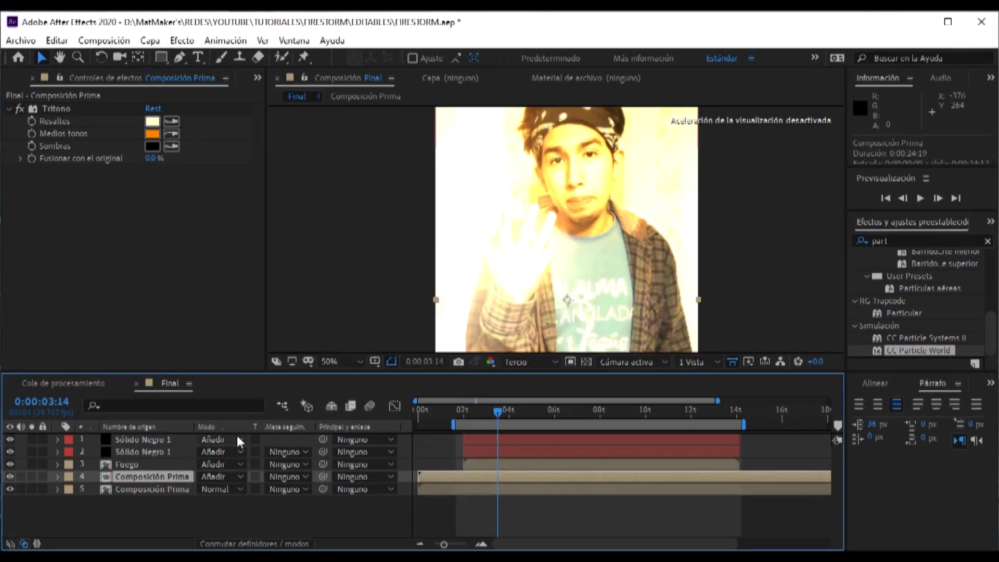
pyautogui.click(10, 109)
# Inspect the Fuego layer's effects and view the layer briefly in solo
pyautogui.click(145, 475)
pyautogui.click(133, 463)
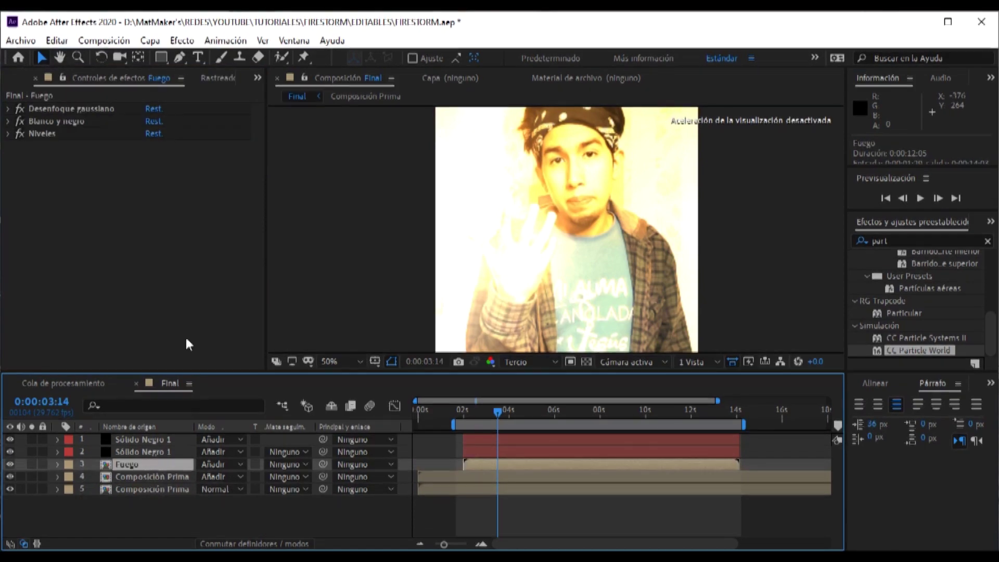
pyautogui.click(54, 109)
pyautogui.click(30, 461)
pyautogui.click(30, 461)
# Set the upper Composición Prima copy's track matte to Mate de luminancia "Fuego"
pyautogui.click(180, 477)
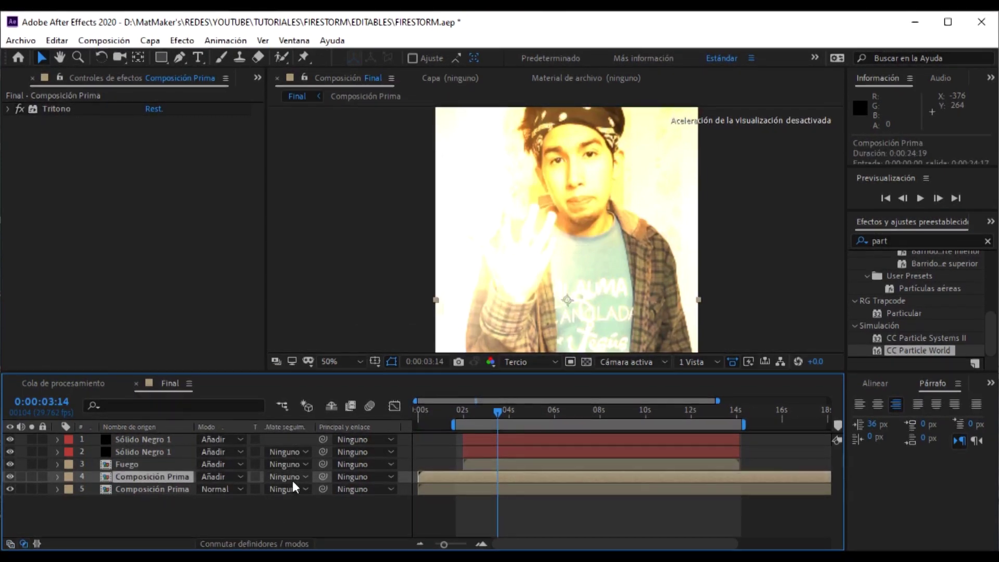
pyautogui.click(280, 477)
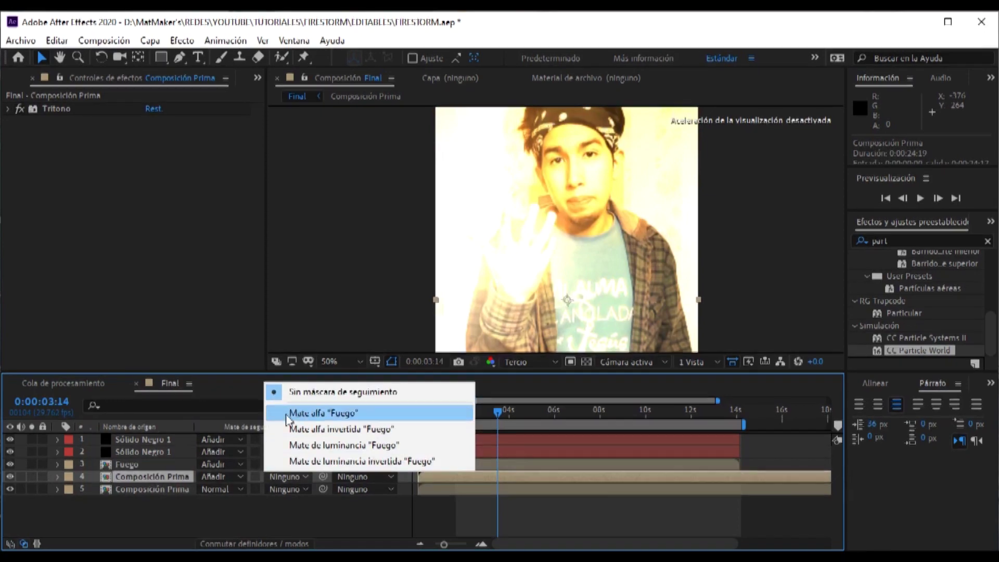
pyautogui.click(381, 446)
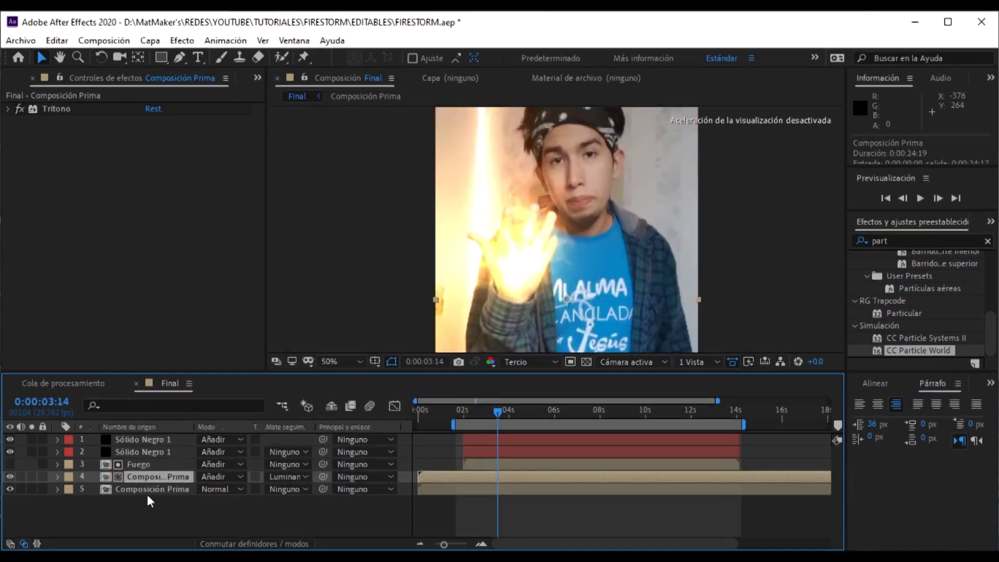
# Solo the matted Composición Prima copy, preview its orange light from about 0:00:01:25, and turn the solo off
pyautogui.click(31, 476)
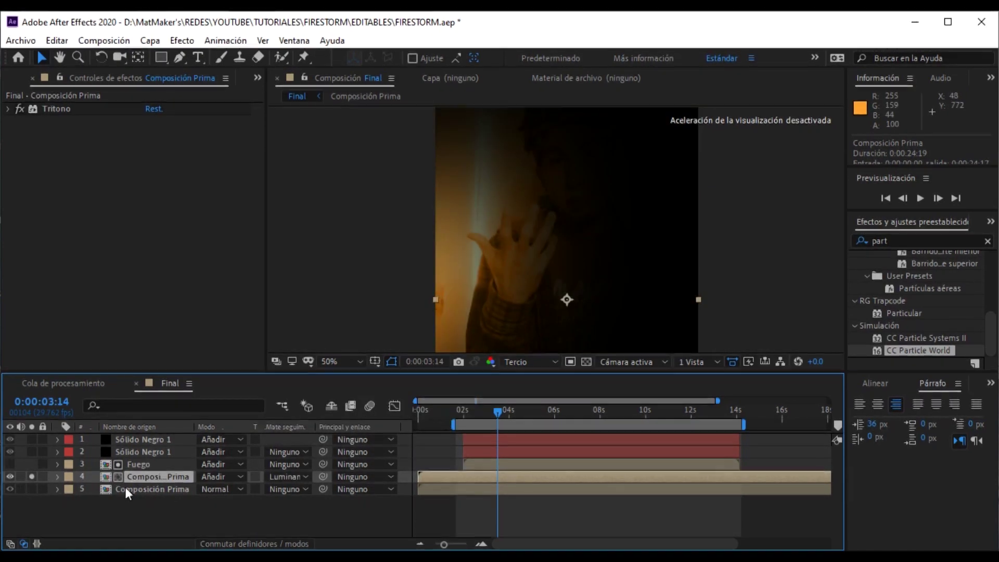
pyautogui.click(140, 463)
pyautogui.press('space')
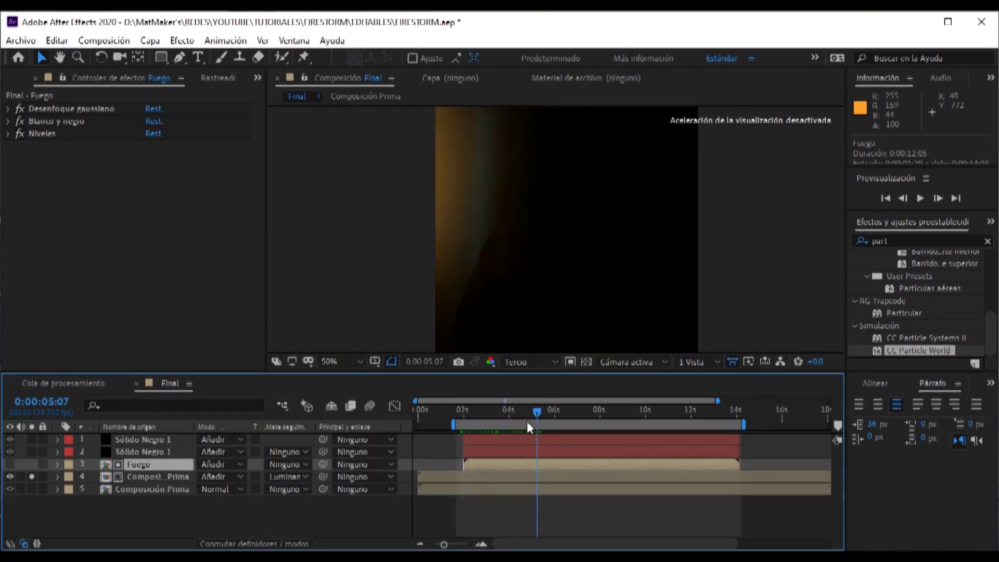
pyautogui.moveTo(495, 426); pyautogui.dragTo(460, 411)
pyautogui.click(463, 414)
pyautogui.press('space')
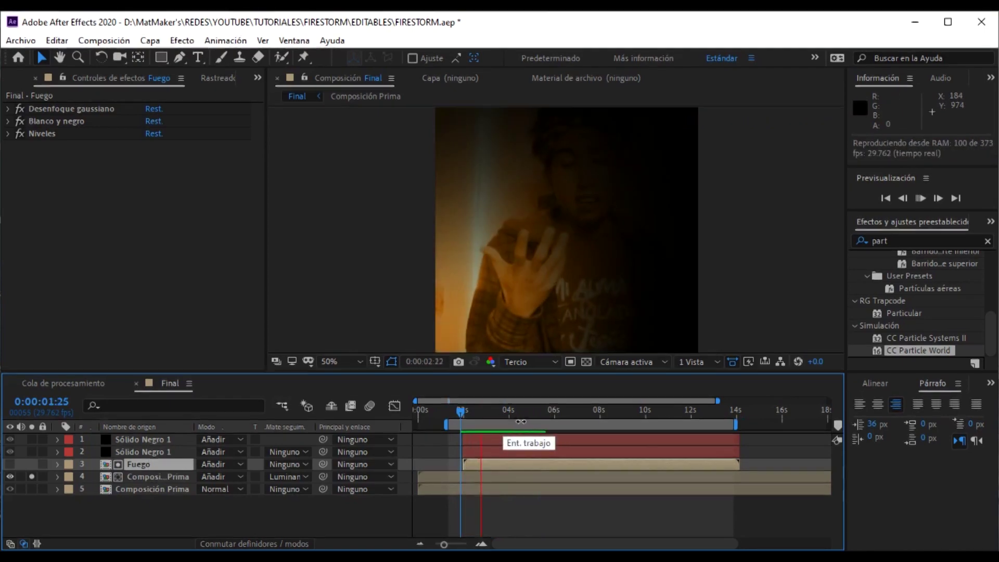
pyautogui.click(570, 523)
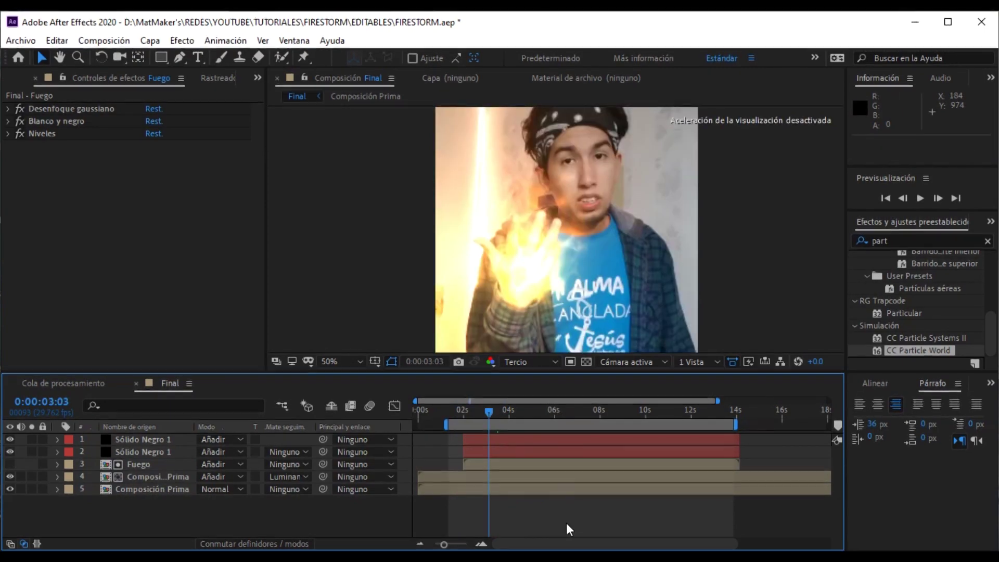
# Preview the full composite with all layers on and go to 0:00:03:20
pyautogui.press('space')
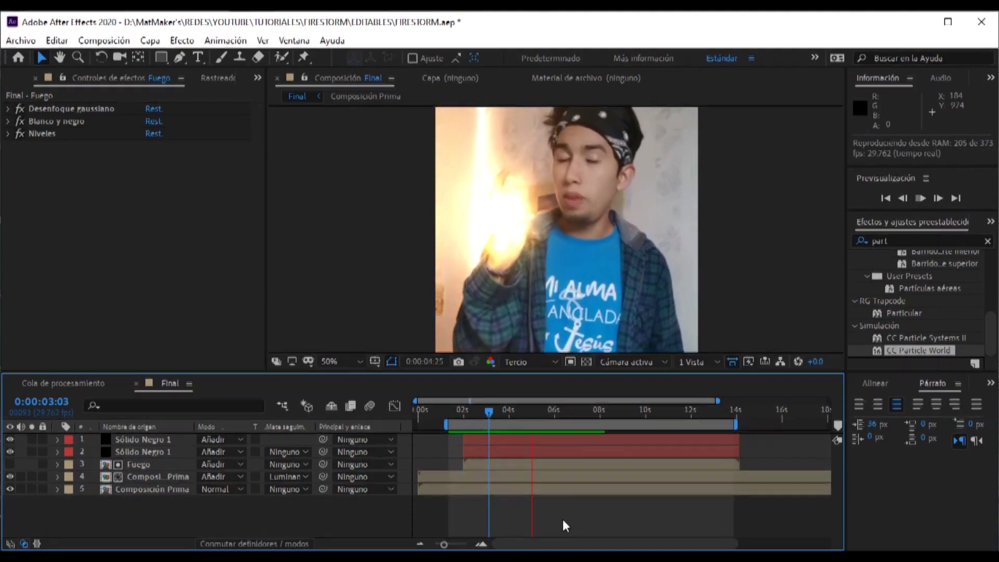
pyautogui.click(541, 411)
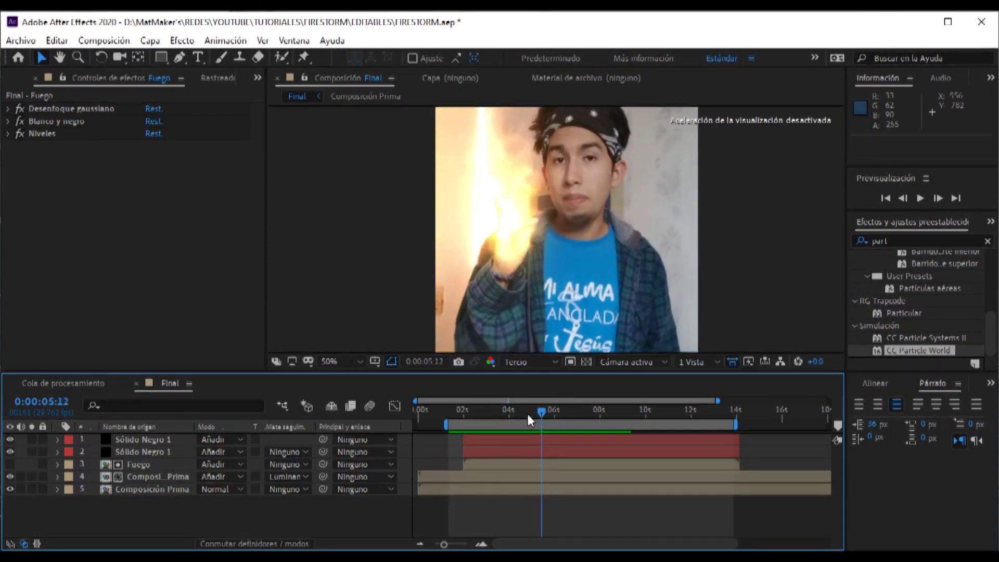
pyautogui.click(501, 413)
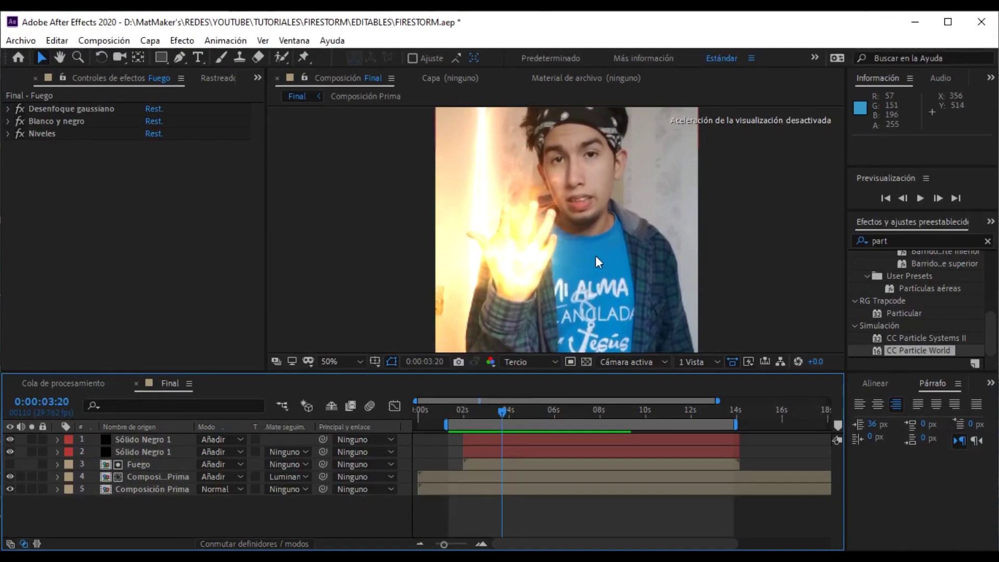
# Check the second Sólido Negro 1 layer in solo, go to 0:00:03:14 and duplicate that layer
pyautogui.moveTo(143, 452); pyautogui.dragTo(315, 388)
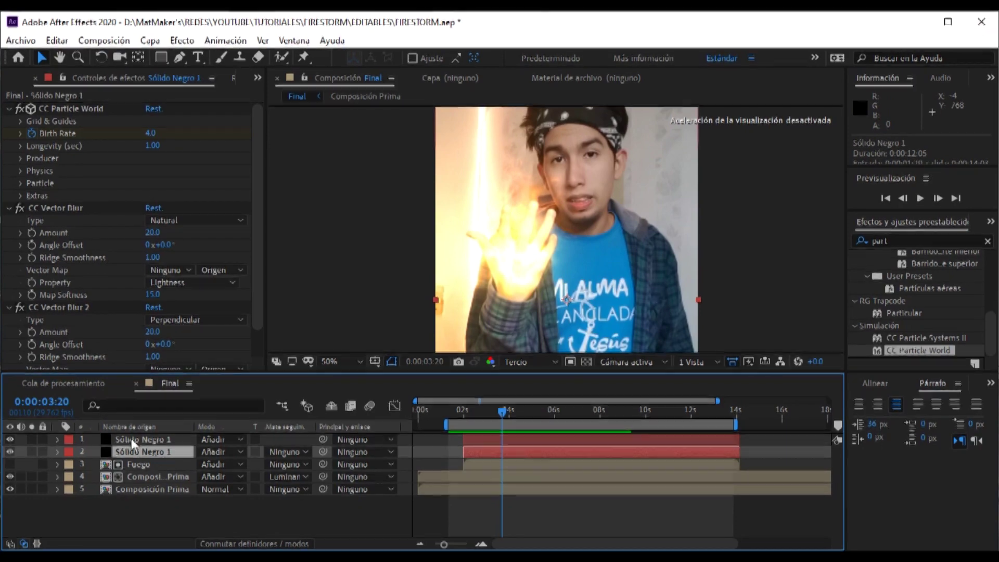
pyautogui.click(31, 451)
pyautogui.click(31, 451)
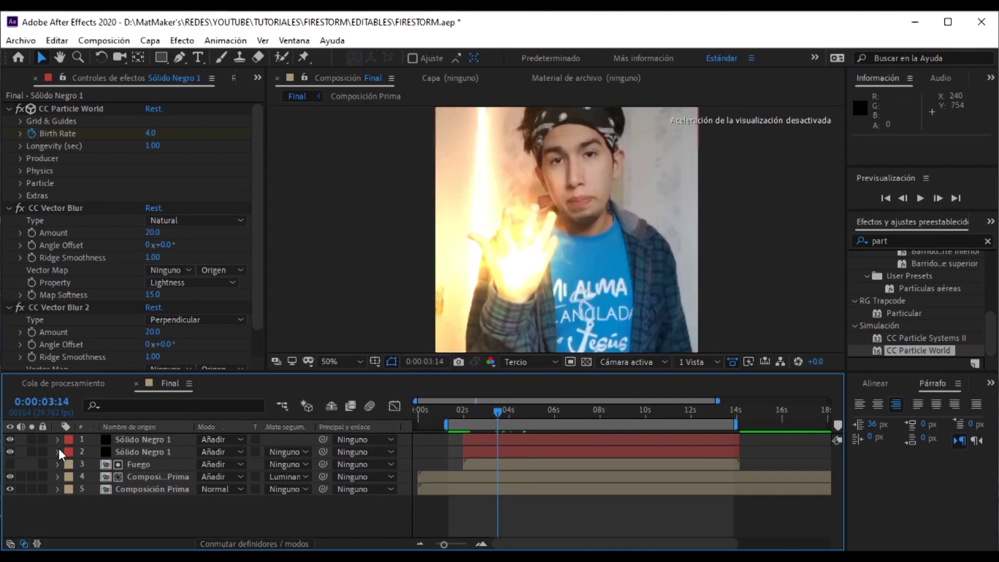
pyautogui.click(128, 451)
pyautogui.hotkey('ctrl', 'd')
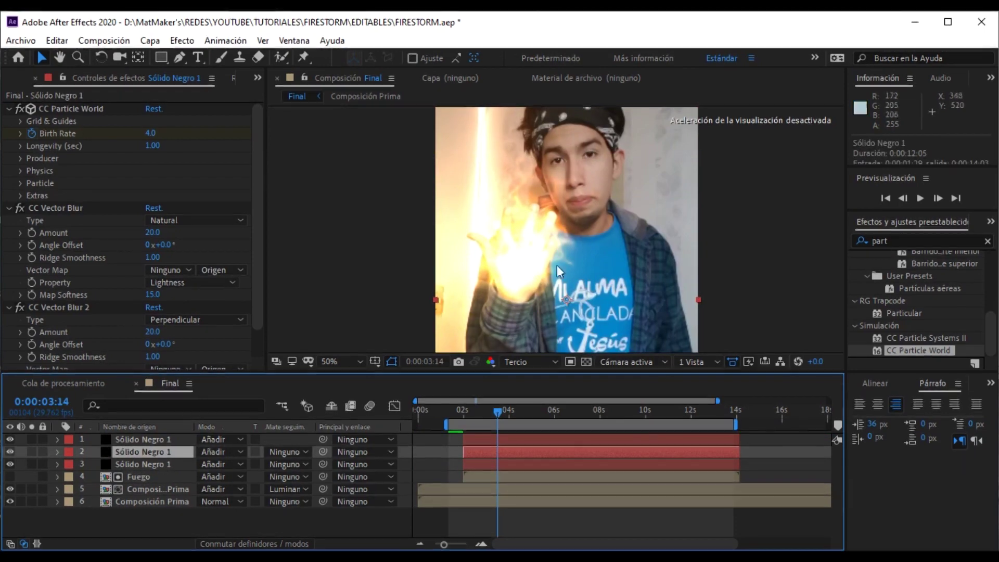
# Solo the duplicated Sólido Negro 1 layer and delete its CC Vector Blur and CC Vector Blur 2 effects
pyautogui.click(31, 451)
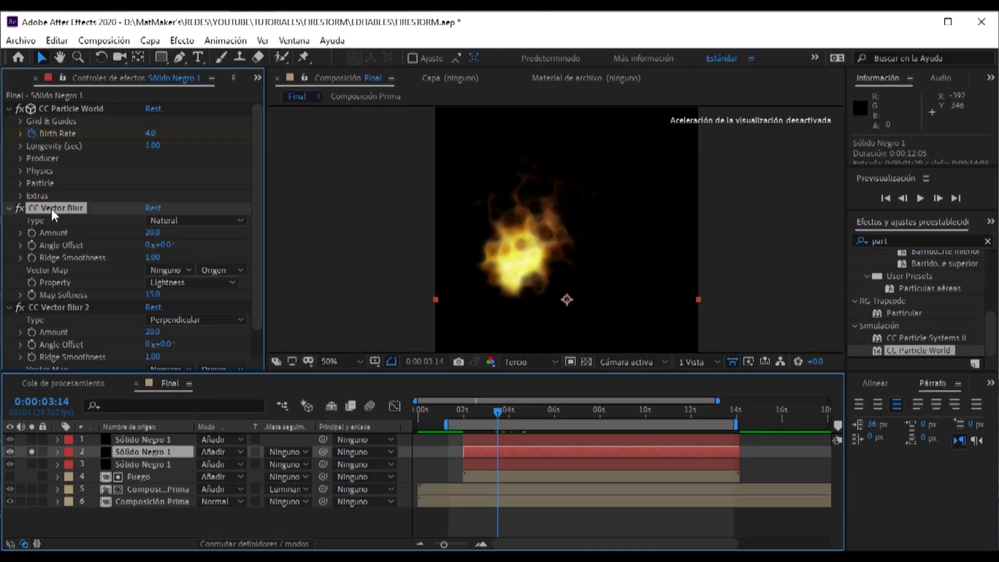
pyautogui.press('Delete')
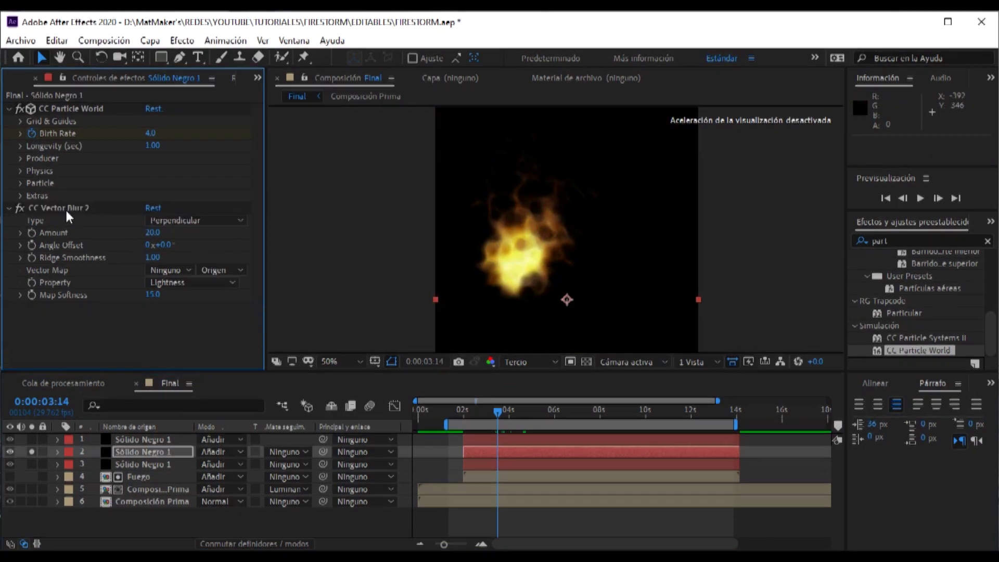
pyautogui.click(57, 208)
pyautogui.press('Delete')
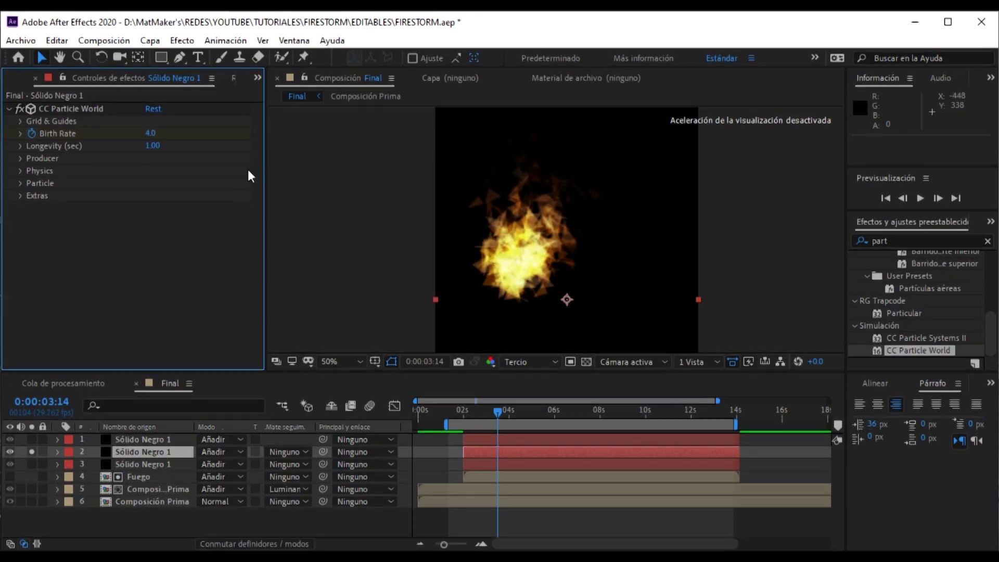
# Set the duplicated solid's CC Particle World Particle Type to Line
pyautogui.click(21, 171)
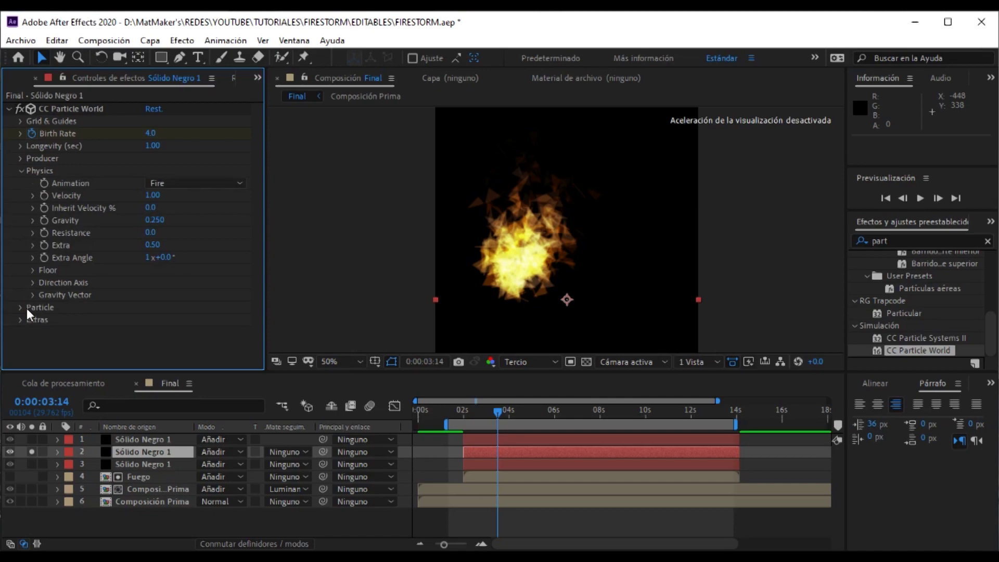
pyautogui.click(19, 171)
pyautogui.click(21, 183)
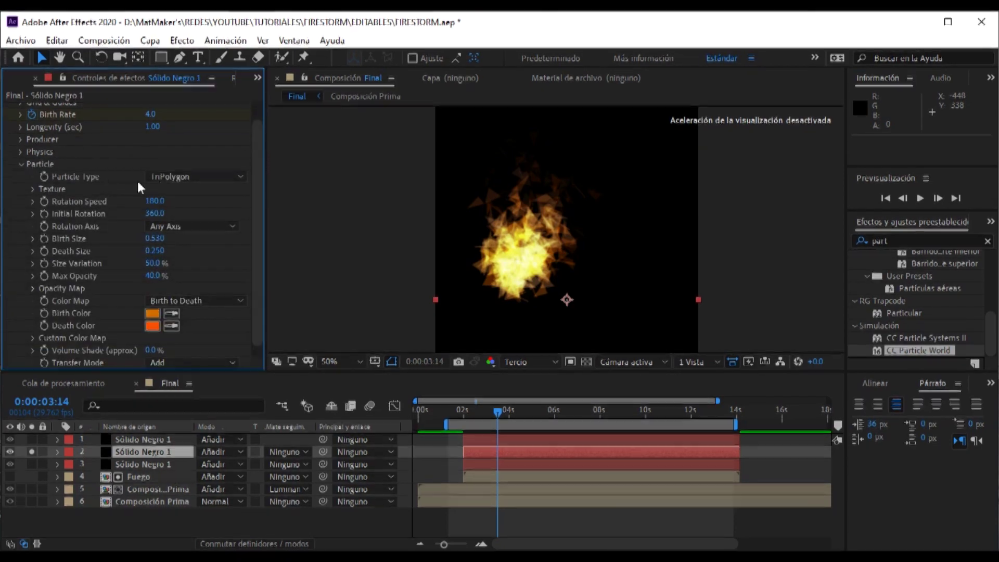
pyautogui.click(198, 179)
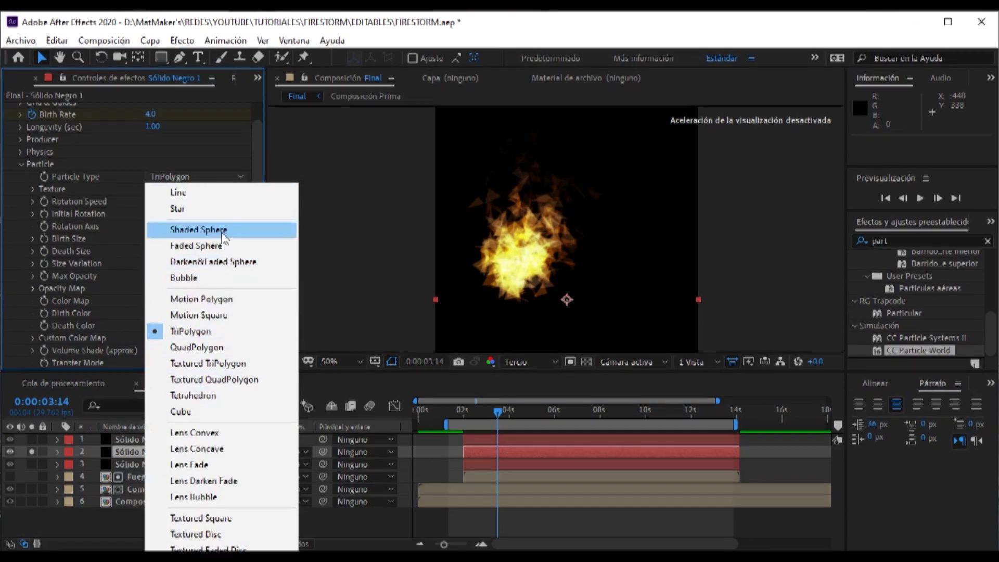
pyautogui.click(178, 193)
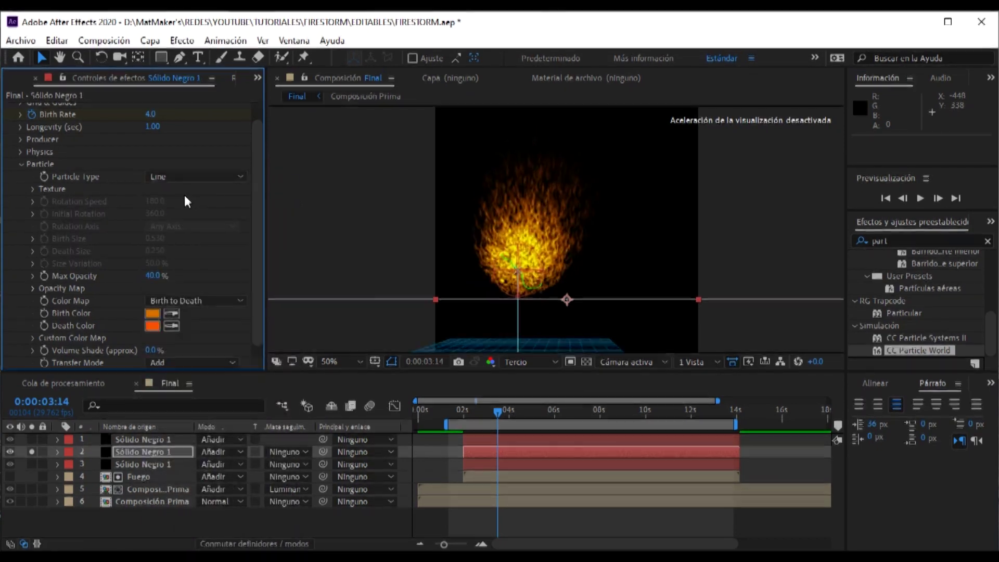
pyautogui.scroll(1, 92, 180)
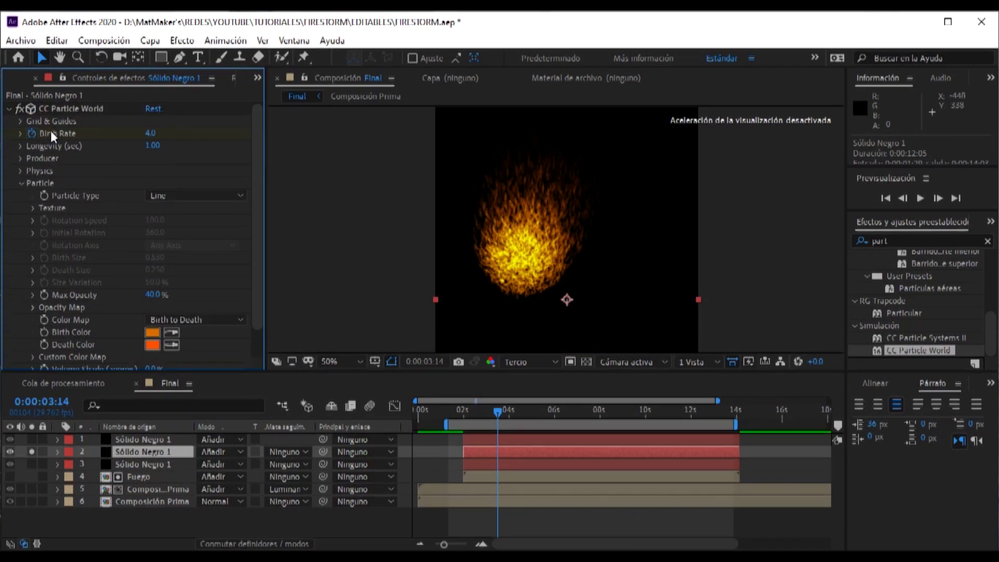
pyautogui.click(159, 450)
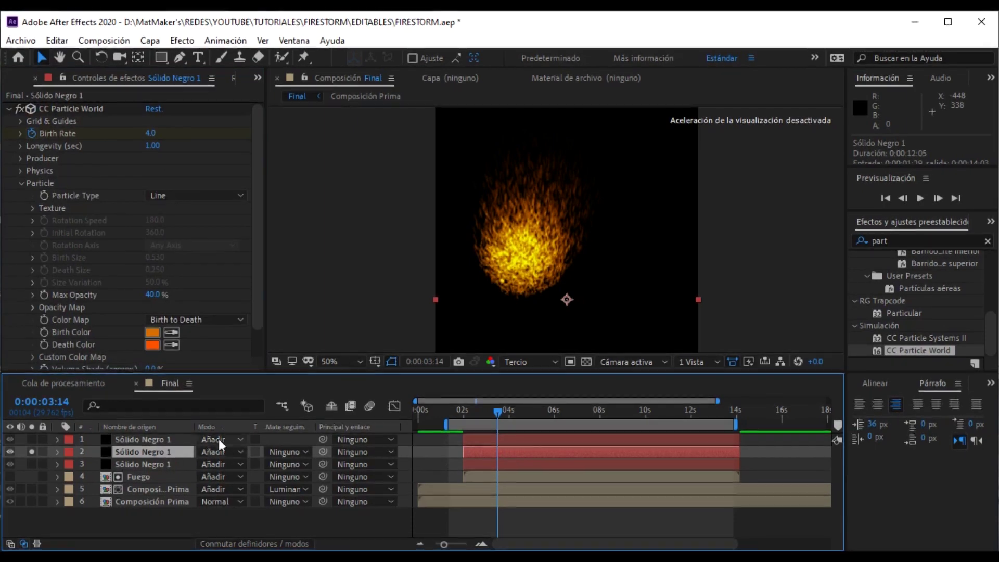
# Set the duplicated solid's CC Particle World Birth Rate to 0.3 on its existing keyframe at 0:00:12:25
pyautogui.press('u')
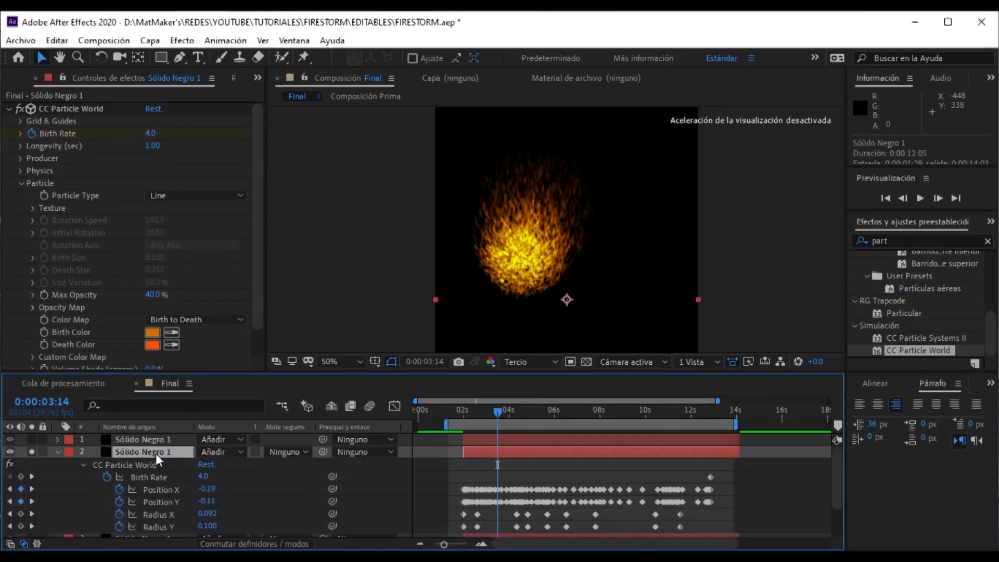
pyautogui.click(147, 477)
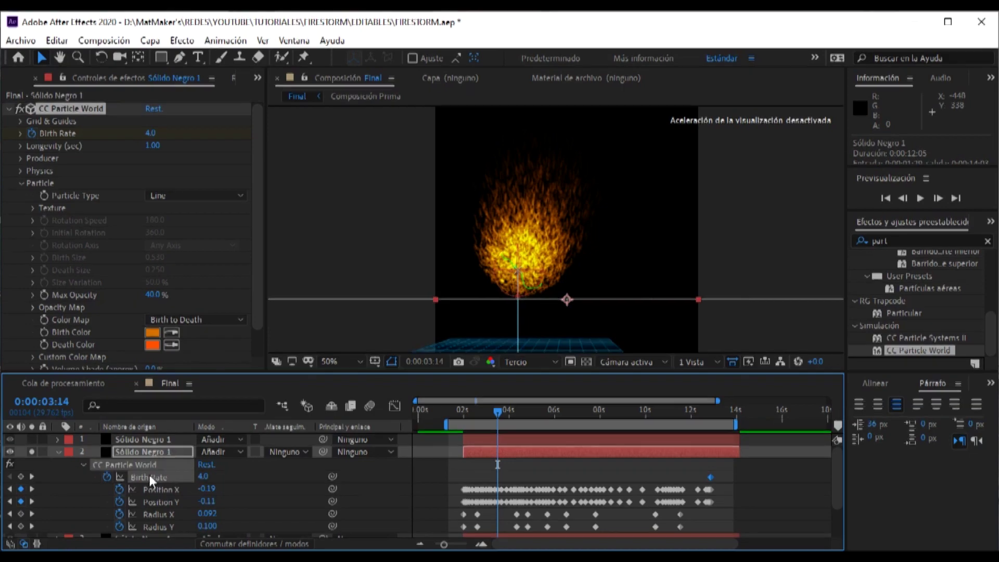
pyautogui.click(33, 476)
pyautogui.click(228, 480)
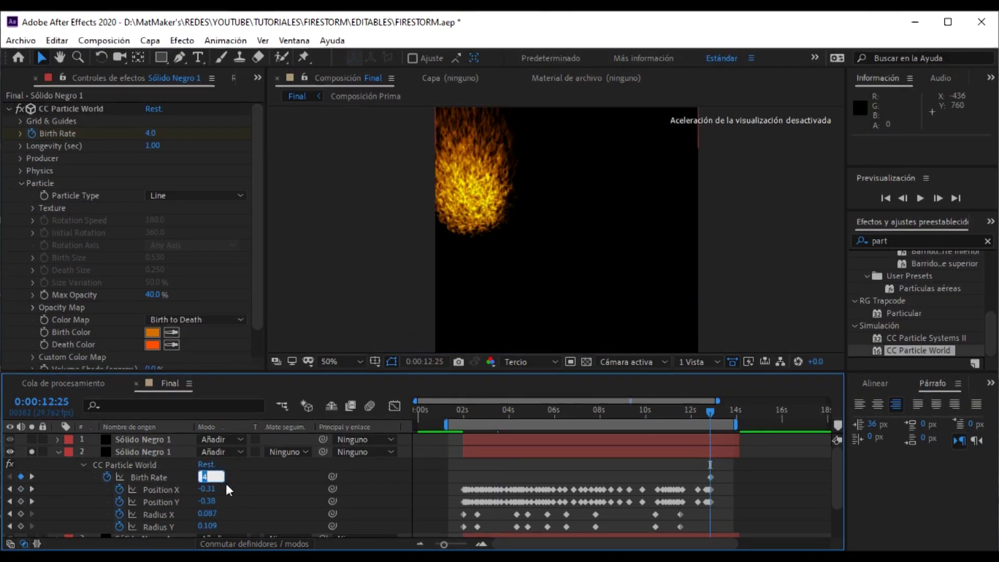
pyautogui.click(205, 476)
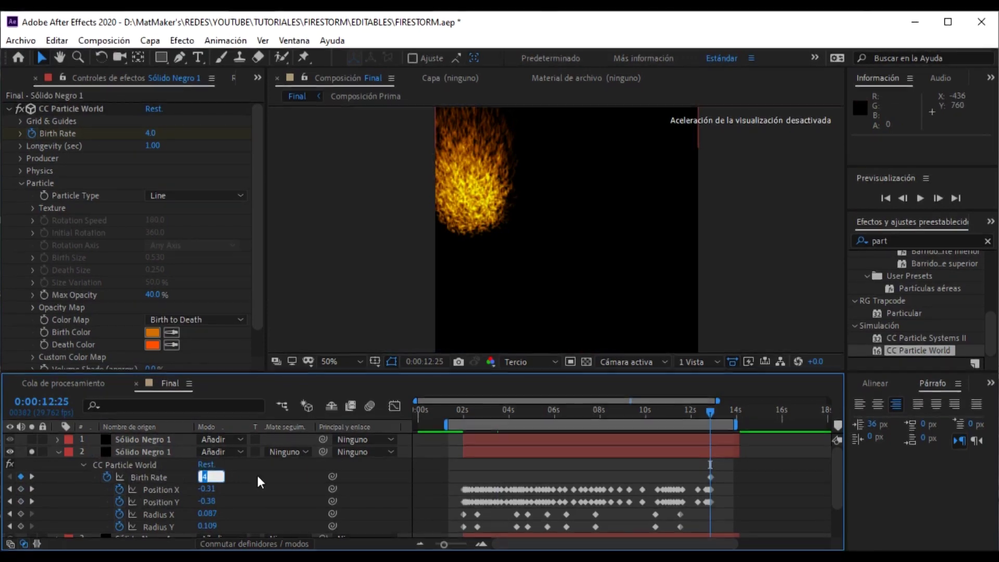
pyautogui.write('1')
pyautogui.press('Return')
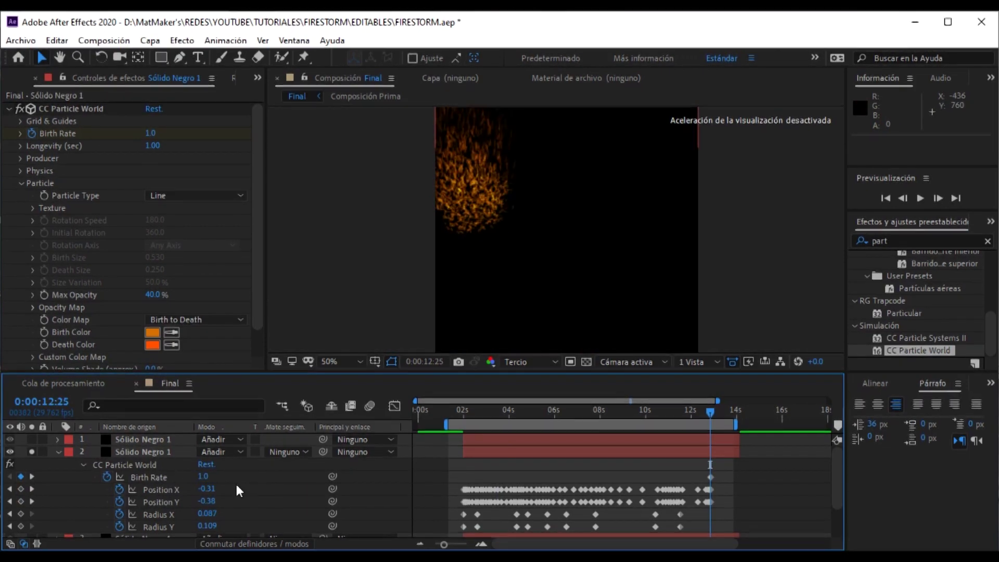
pyautogui.moveTo(204, 478); pyautogui.dragTo(265, 477)
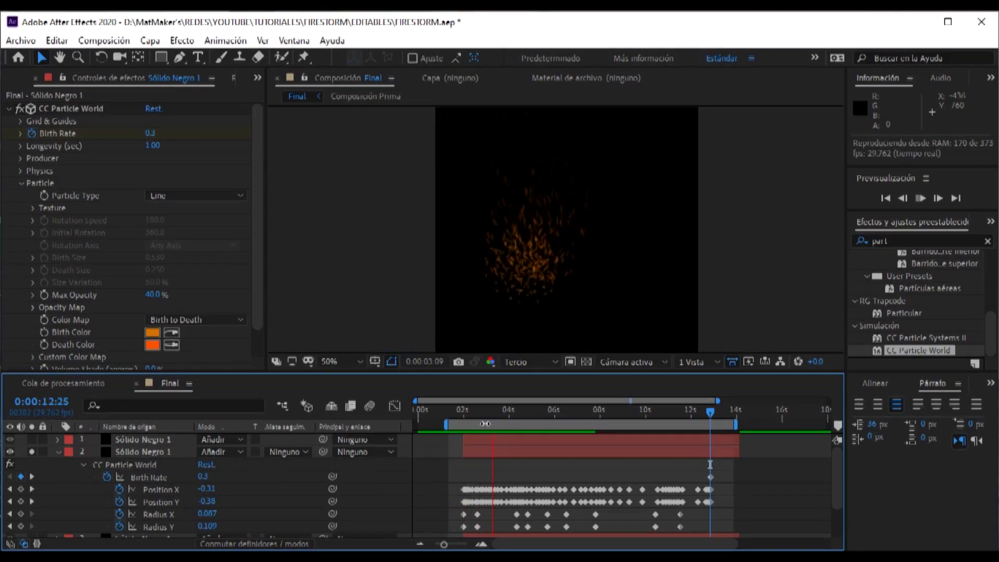
# At 0:00:04:20, set the line particles' Physics values to Velocity 1.48, Resistance 0.1 and Extra 0.60
pyautogui.click(524, 411)
pyautogui.click(22, 183)
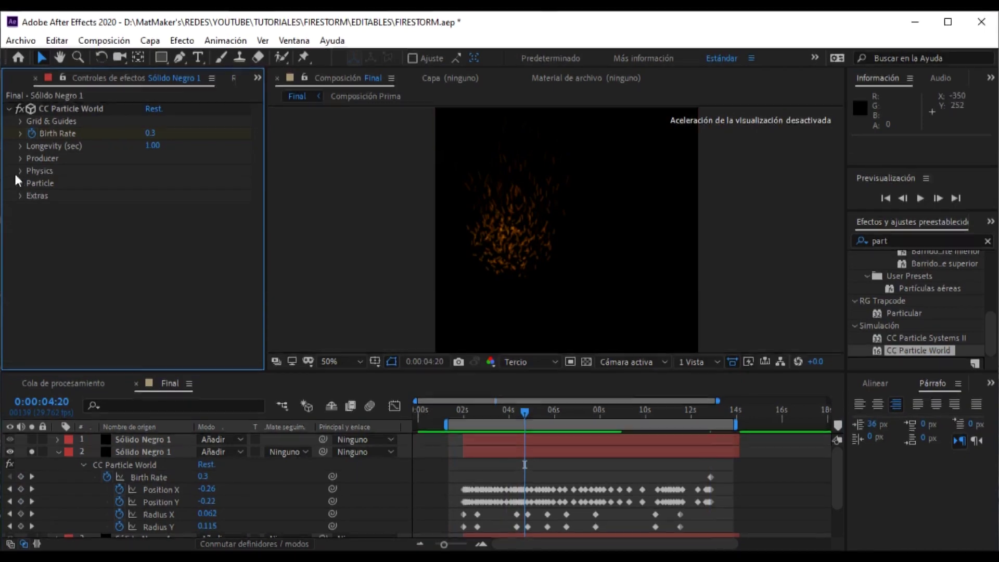
pyautogui.click(20, 171)
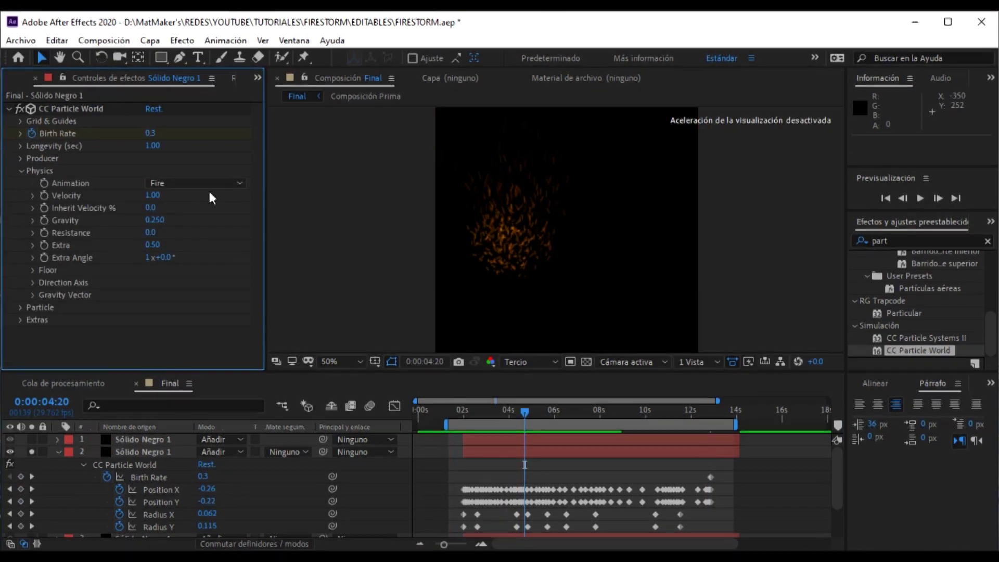
pyautogui.click(158, 196)
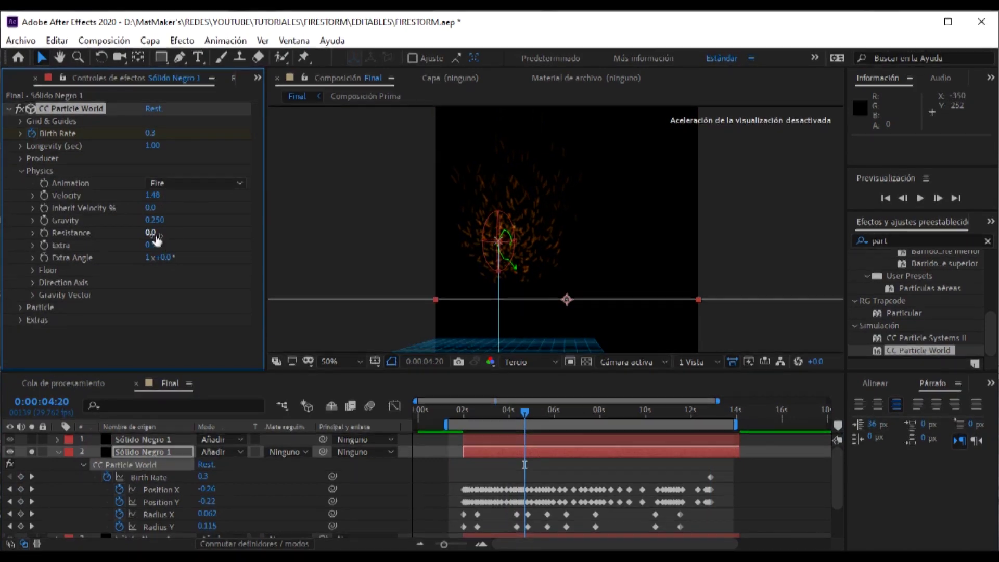
pyautogui.moveTo(157, 233); pyautogui.dragTo(163, 233)
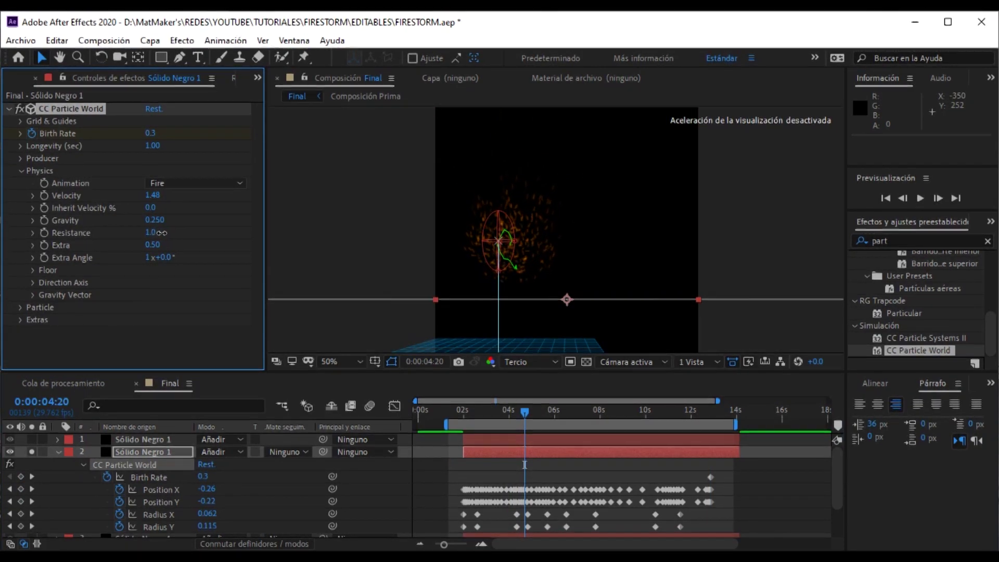
pyautogui.hotkey('ctrl', 'z')
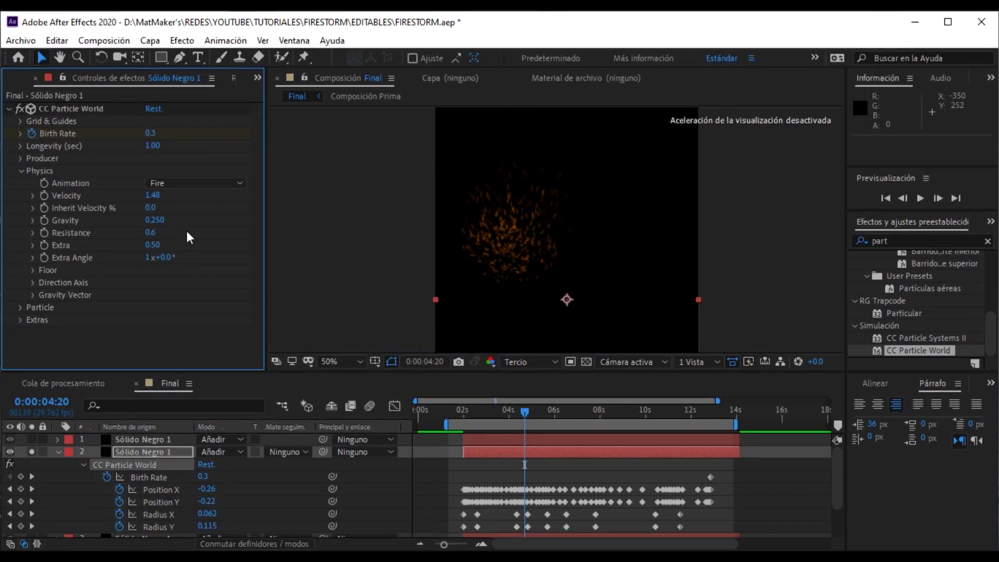
pyautogui.write('0.1')
pyautogui.press('Return')
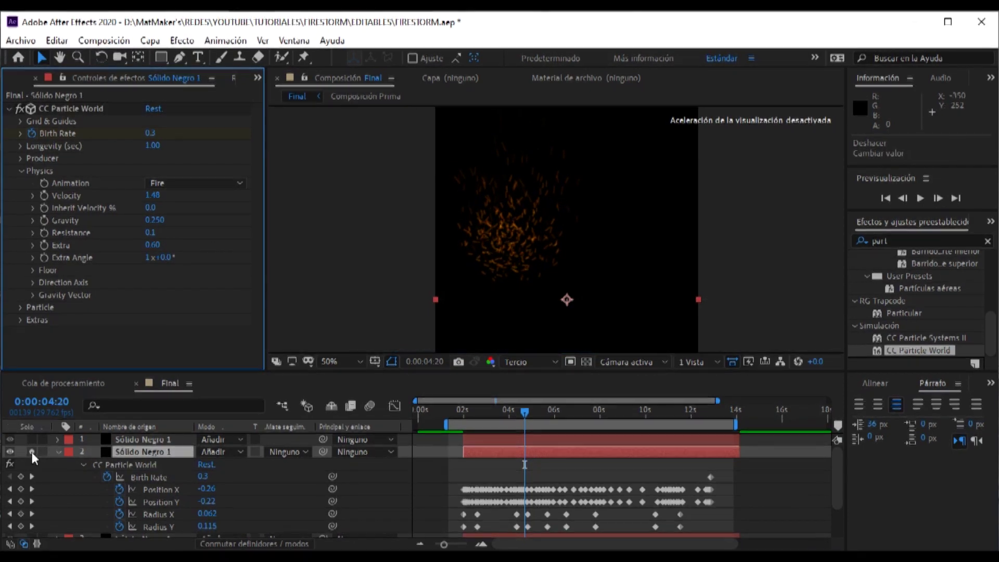
# Turn off solo for the line-particle layer and preview the full composite from 0:00:03:03
pyautogui.click(32, 452)
pyautogui.scroll(2, 539, 216)
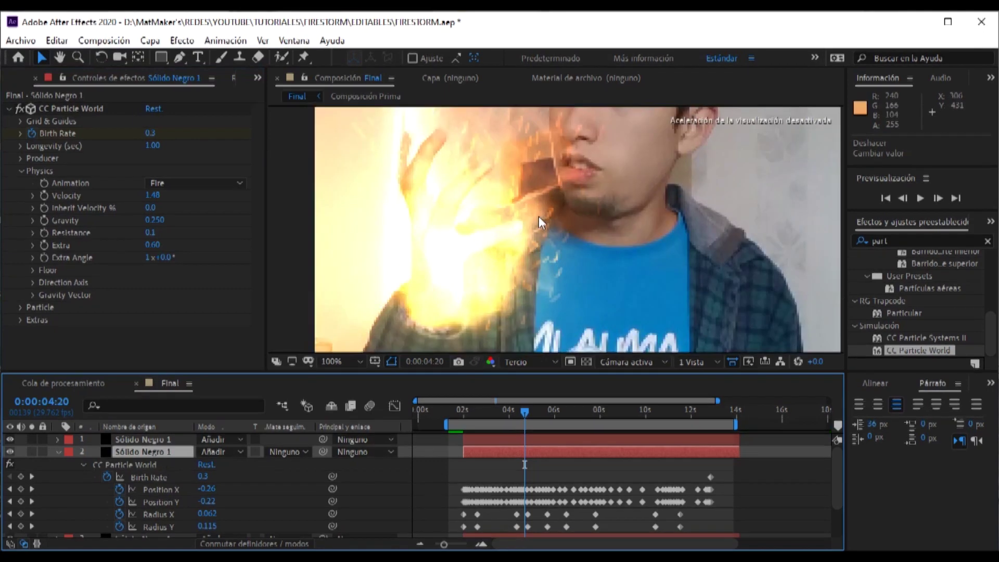
pyautogui.moveTo(523, 416); pyautogui.dragTo(489, 413)
pyautogui.scroll(-2, 595, 228)
pyautogui.press('space')
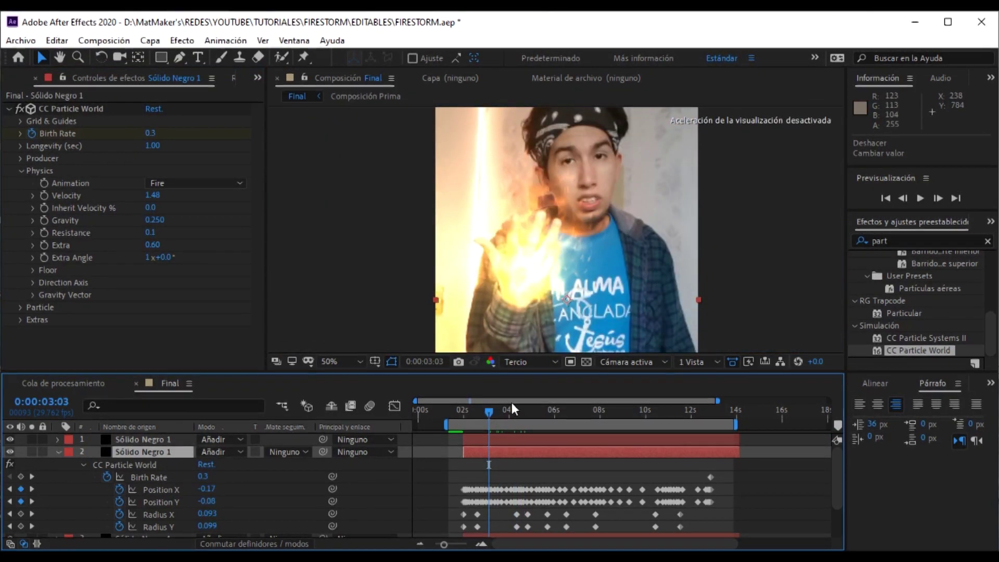